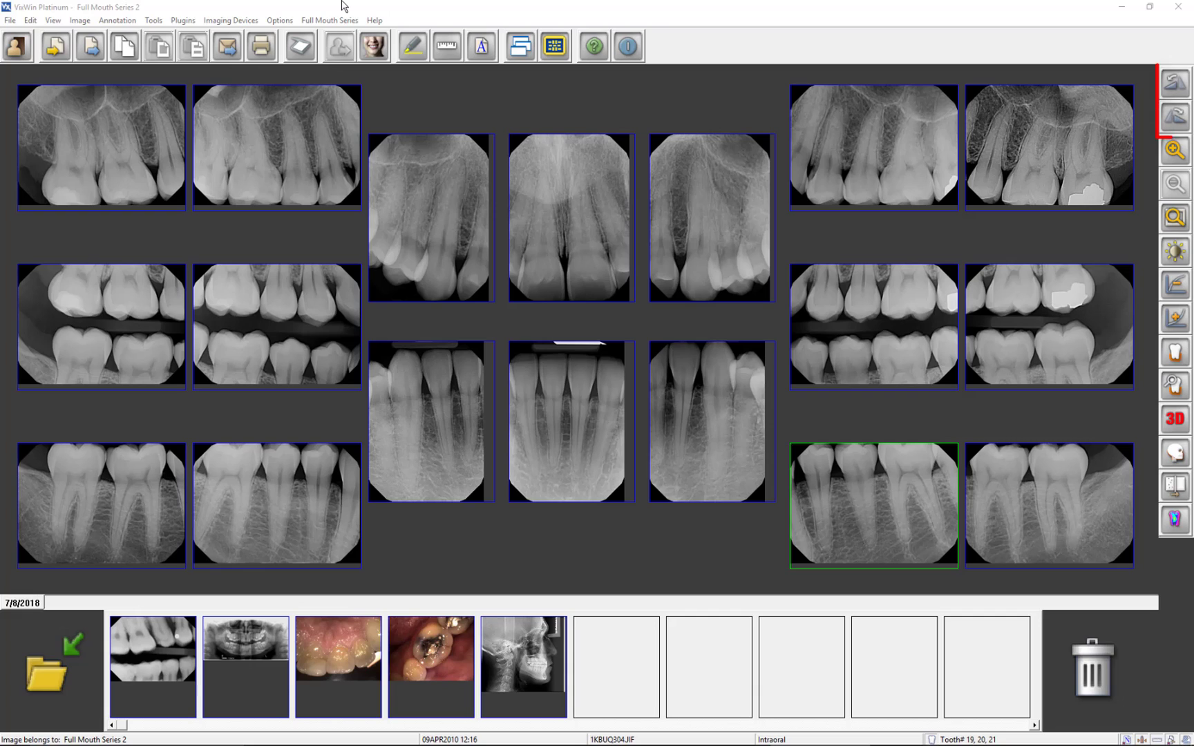
Rotate the top-right X-ray through quarter turns back to its original orientation, then enlarge it.
{"action": "left_click", "coordinate": [1010, 160]}
{"action": "left_click", "coordinate": [1178, 82]}
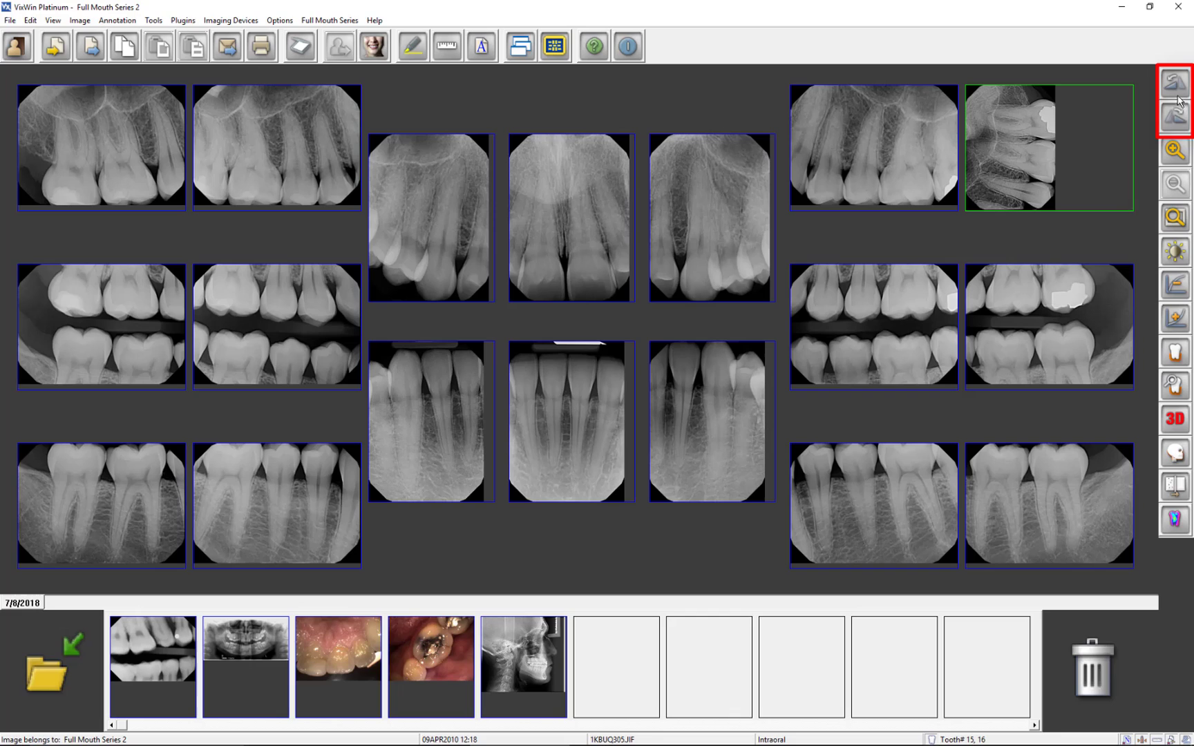
{"action": "left_click", "coordinate": [1177, 84]}
{"action": "left_click", "coordinate": [1175, 87]}
{"action": "left_click", "coordinate": [1175, 87]}
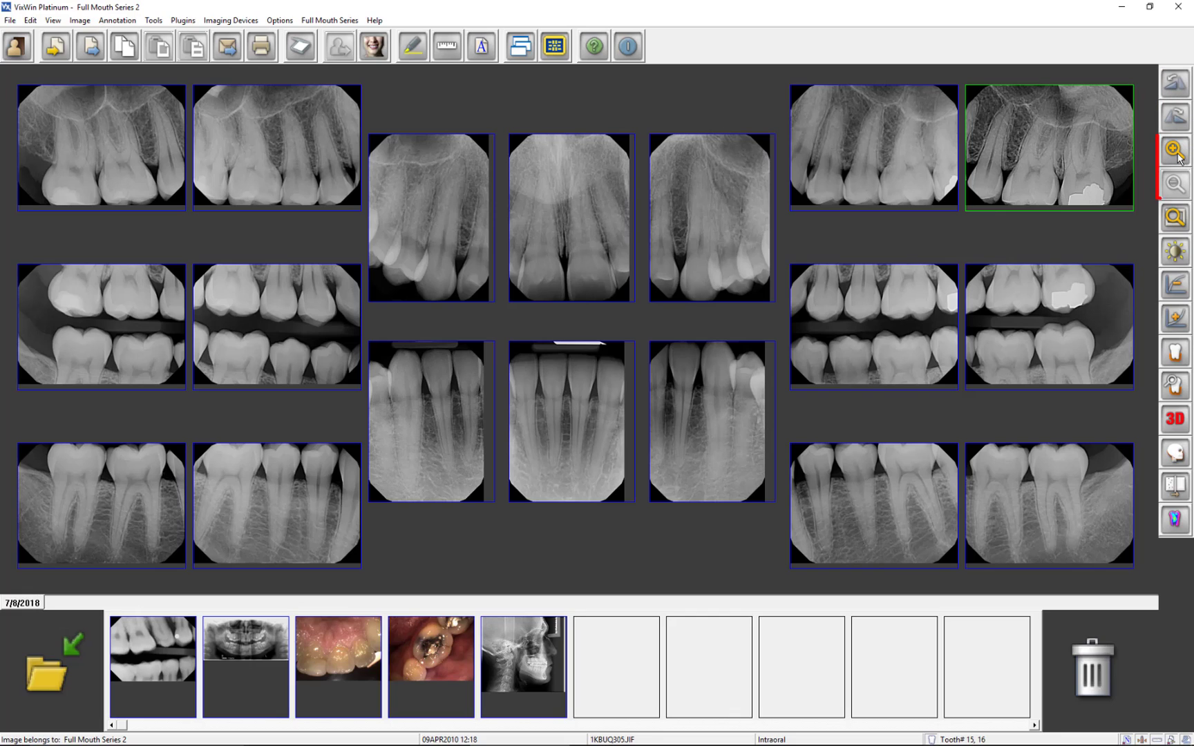
{"action": "left_click", "coordinate": [1178, 157]}
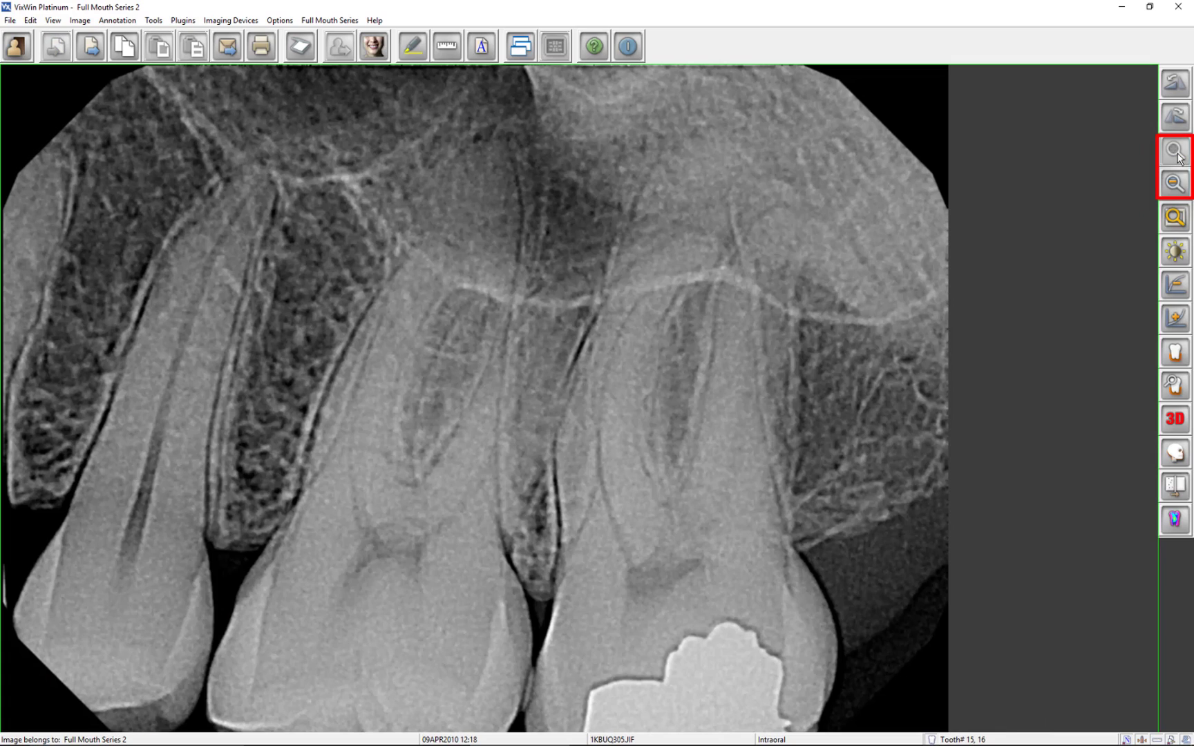
{"action": "left_click", "coordinate": [1177, 194]}
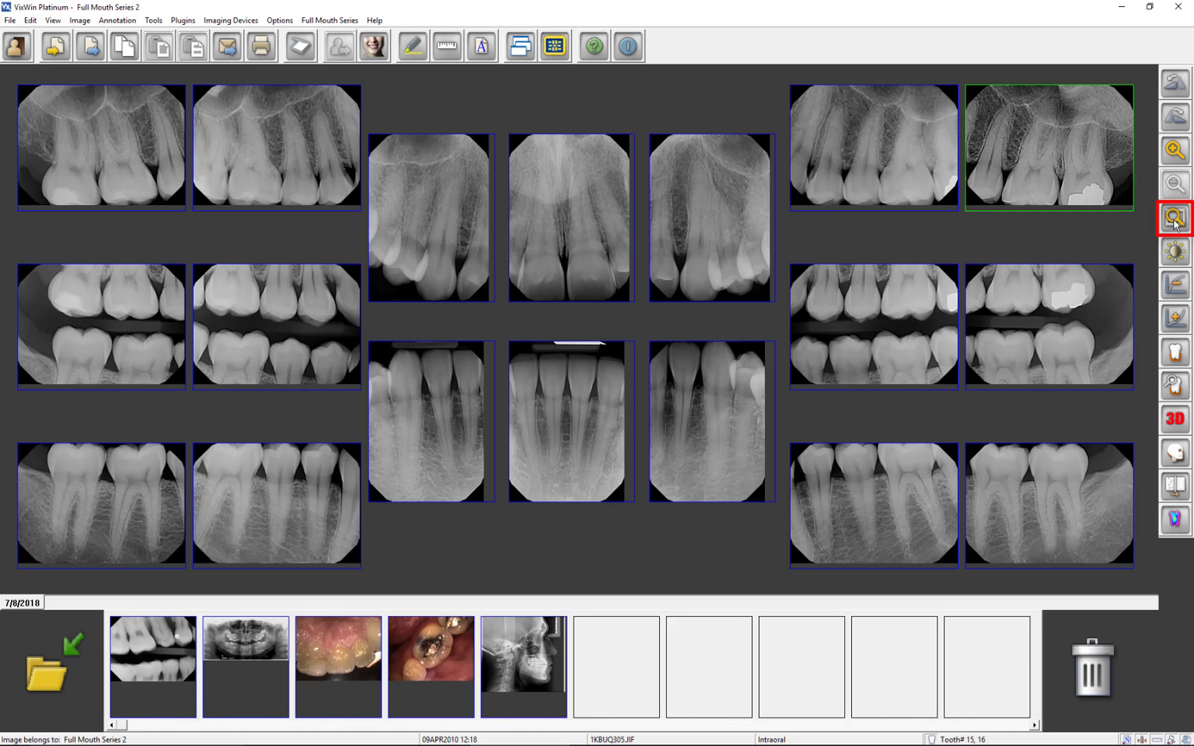
{"action": "left_click", "coordinate": [1175, 220]}
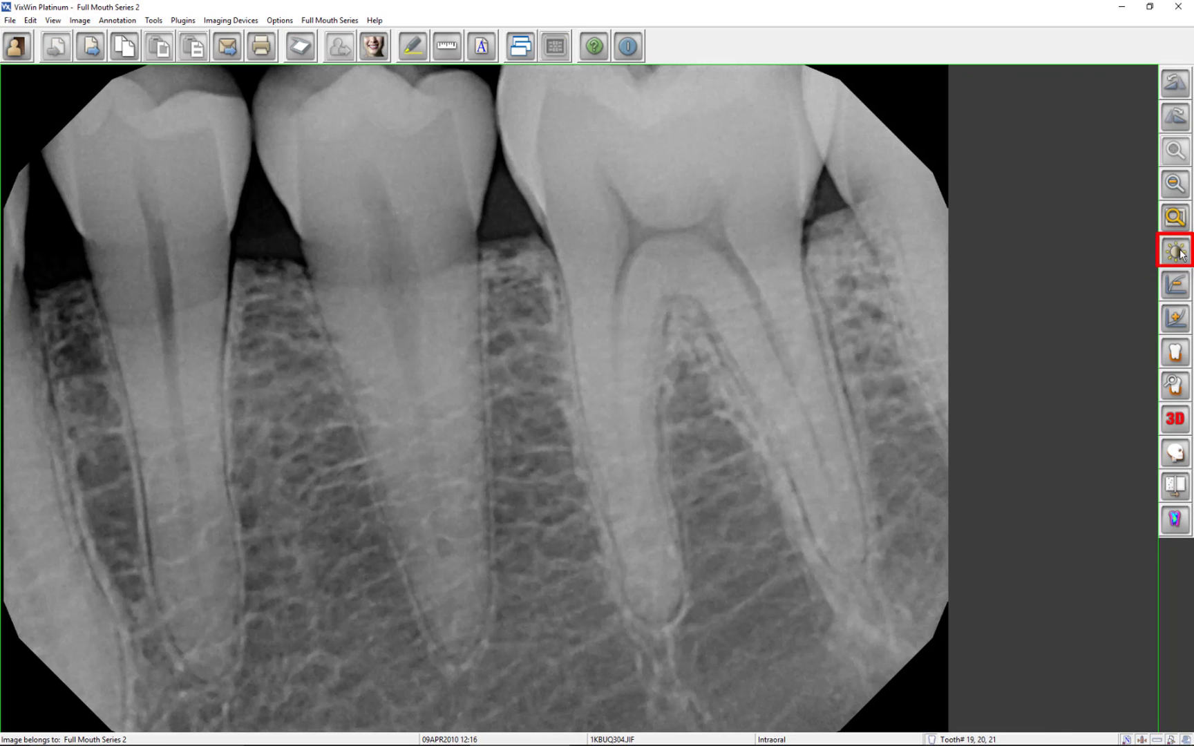
Apply grayscale enhancement with gamma 0.76, levels 8–97%, contrast 108 and brightness 23.
{"action": "left_click", "coordinate": [1176, 252]}
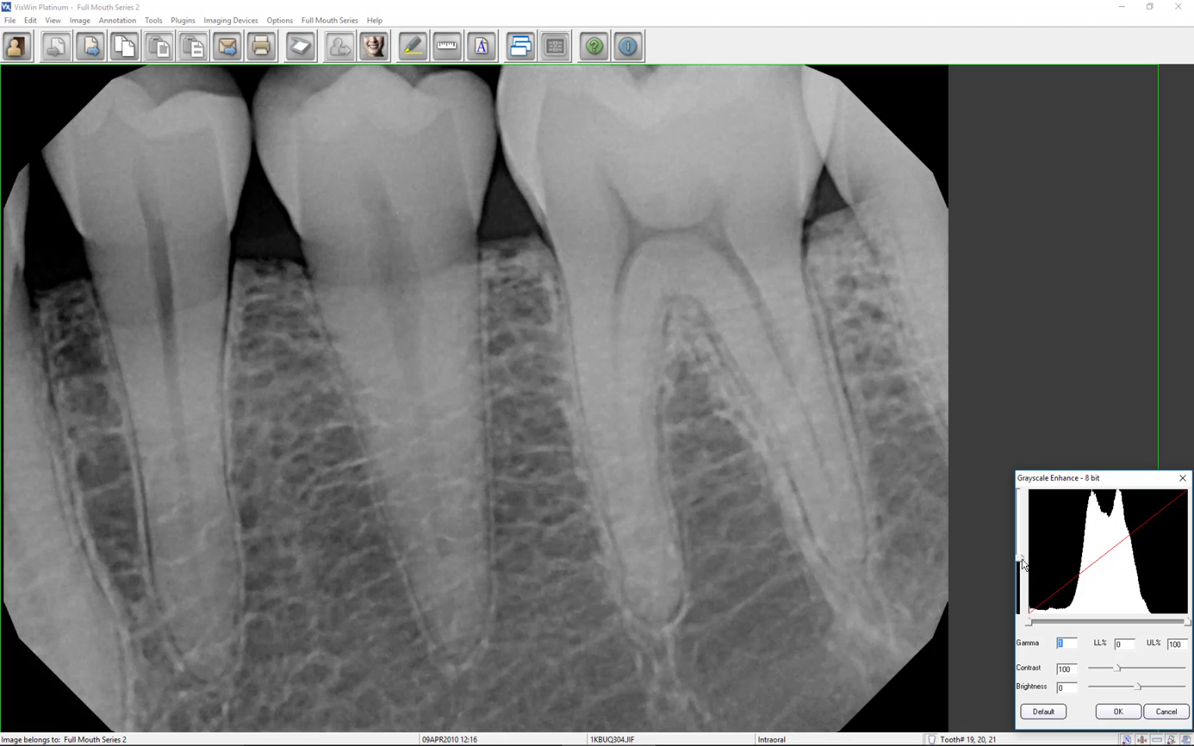
{"action": "left_click_drag", "start_coordinate": [1021, 558], "coordinate": [1022, 533]}
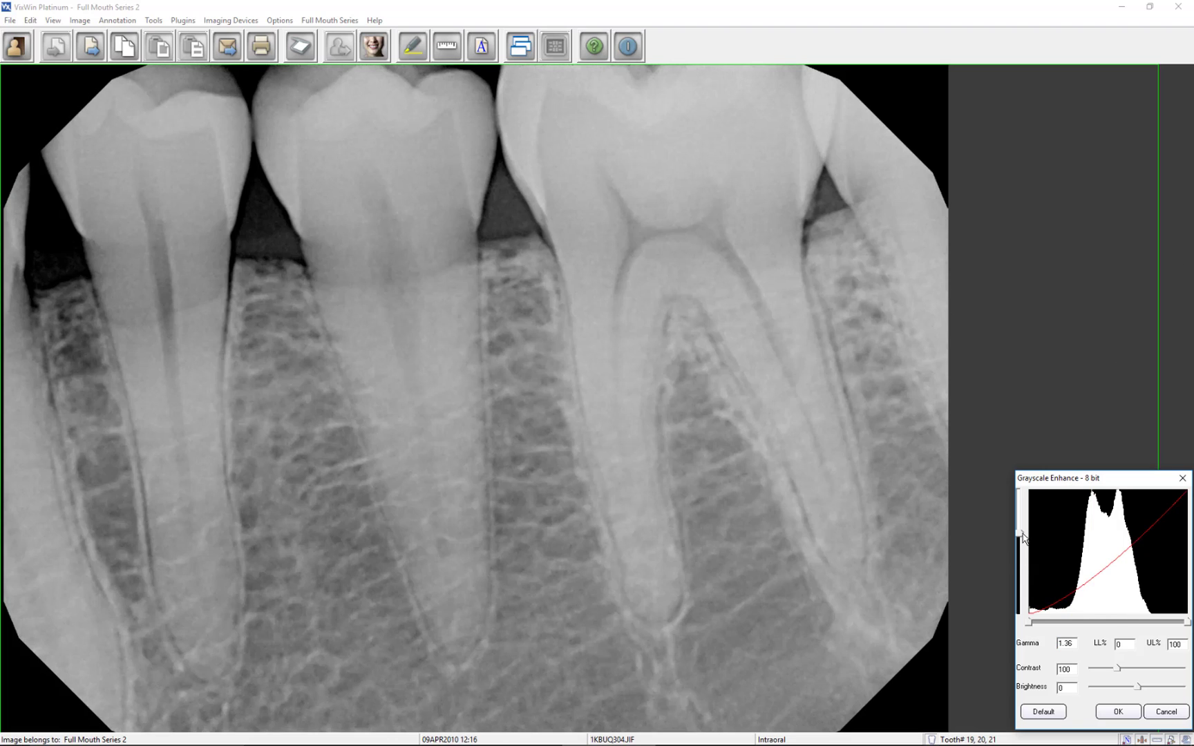
{"action": "left_click", "coordinate": [1021, 572]}
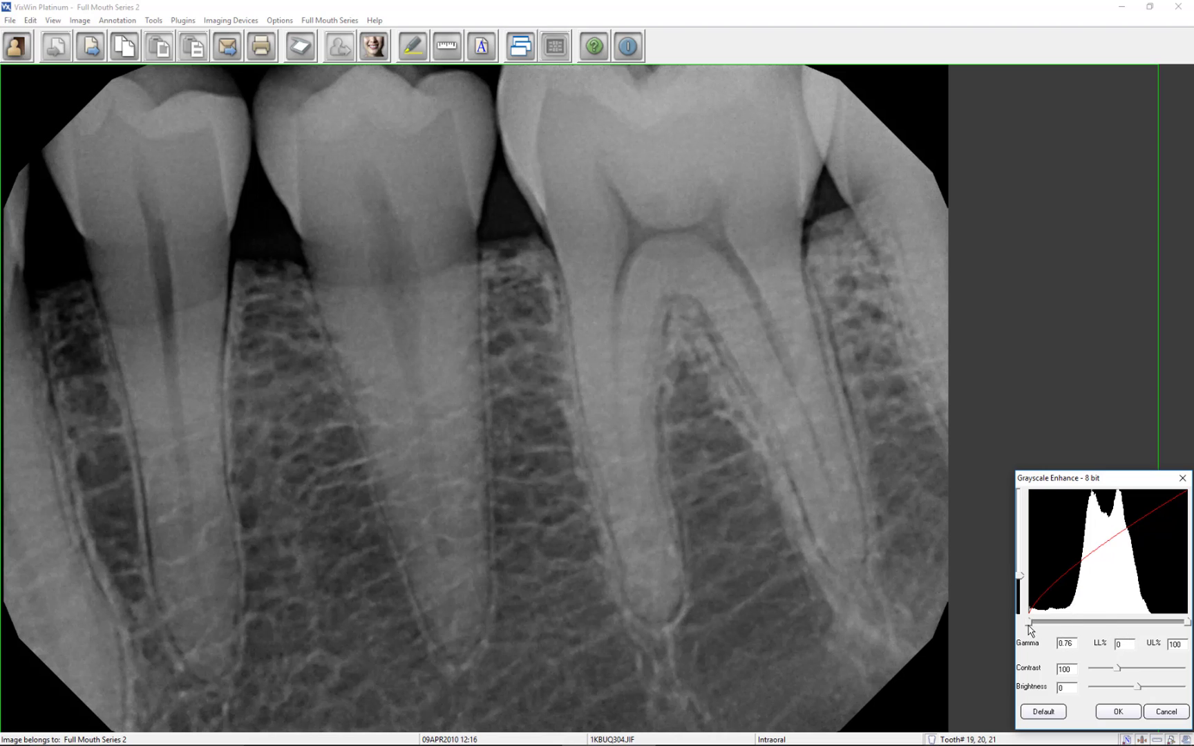
{"action": "left_click_drag", "start_coordinate": [1030, 624], "coordinate": [1052, 624]}
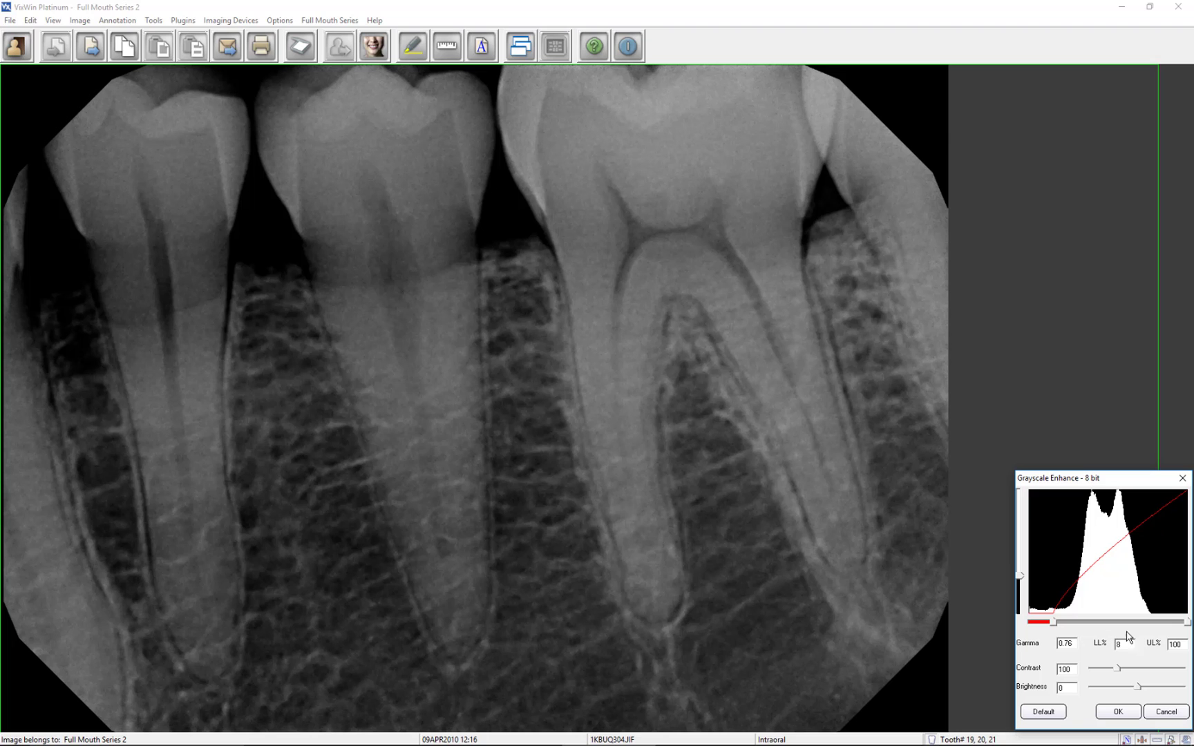
{"action": "left_click", "coordinate": [1186, 622]}
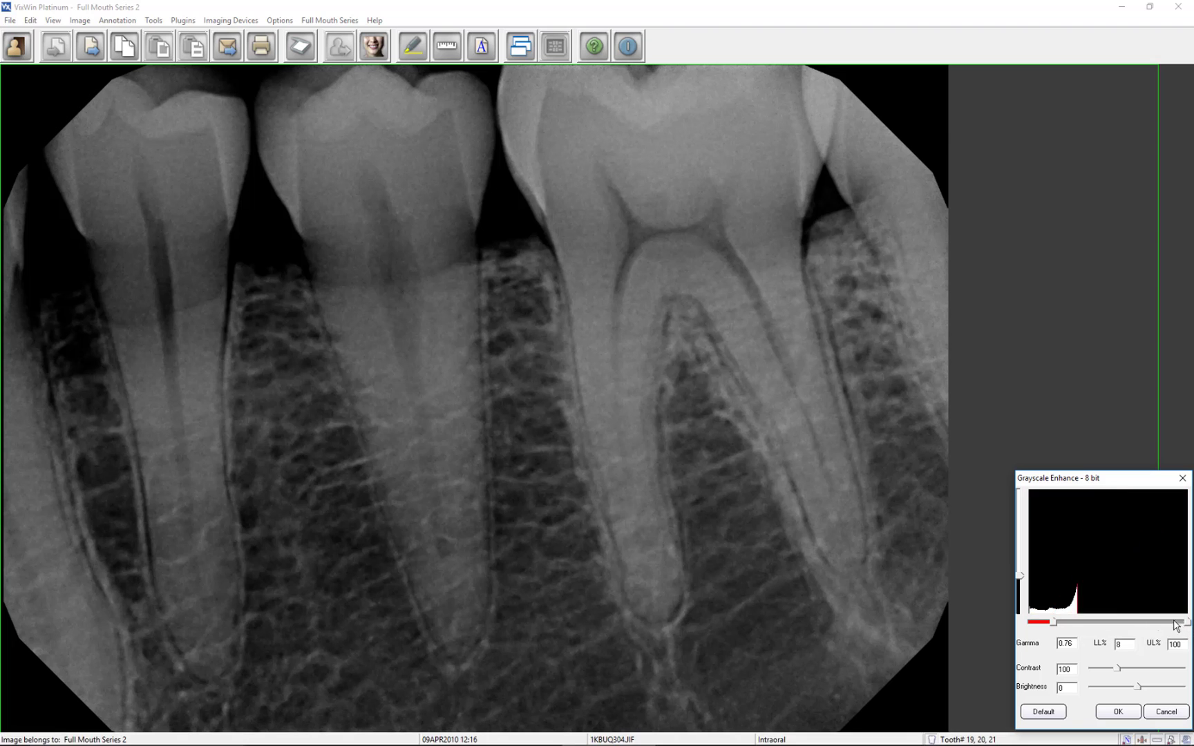
{"action": "left_click_drag", "start_coordinate": [1176, 625], "coordinate": [1133, 626]}
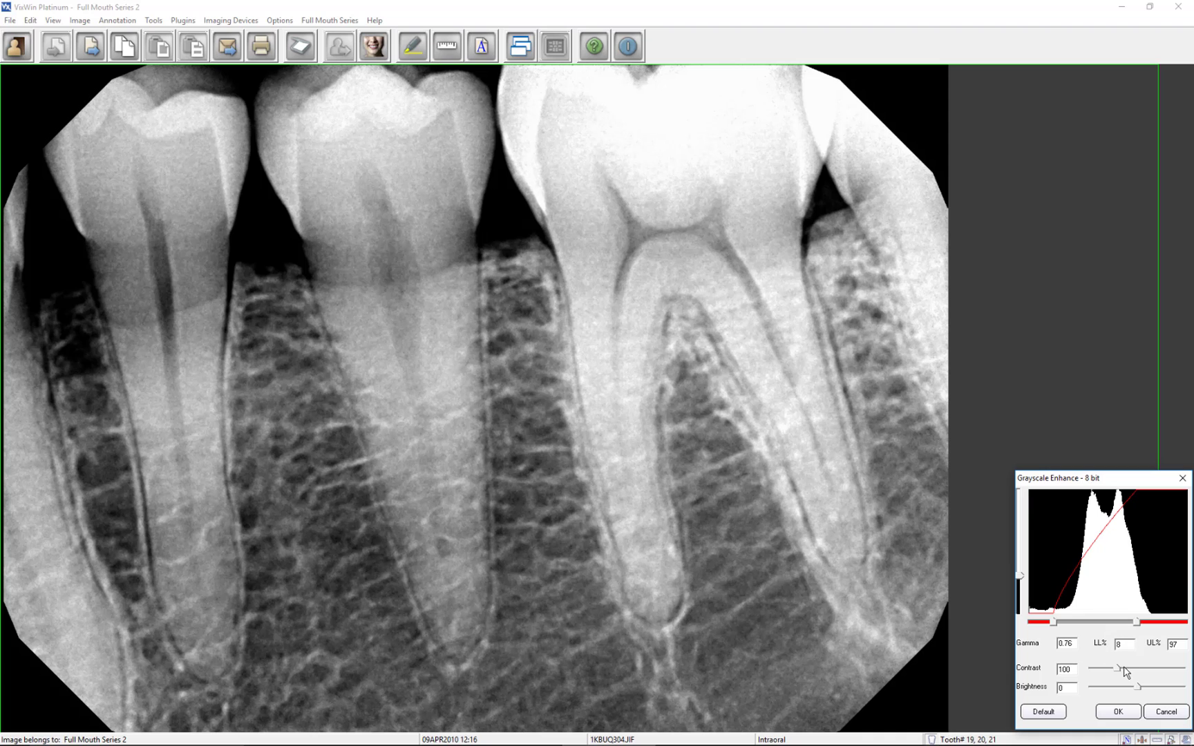
{"action": "mouse_move", "coordinate": [1118, 668]}
{"action": "left_mouse_down"}
{"action": "mouse_move", "coordinate": [1104, 669]}
{"action": "mouse_move", "coordinate": [1149, 669]}
{"action": "mouse_move", "coordinate": [1121, 668]}
{"action": "mouse_move", "coordinate": [1128, 691]}
{"action": "mouse_move", "coordinate": [1105, 690]}
{"action": "mouse_move", "coordinate": [1117, 689]}
{"action": "left_mouse_up"}
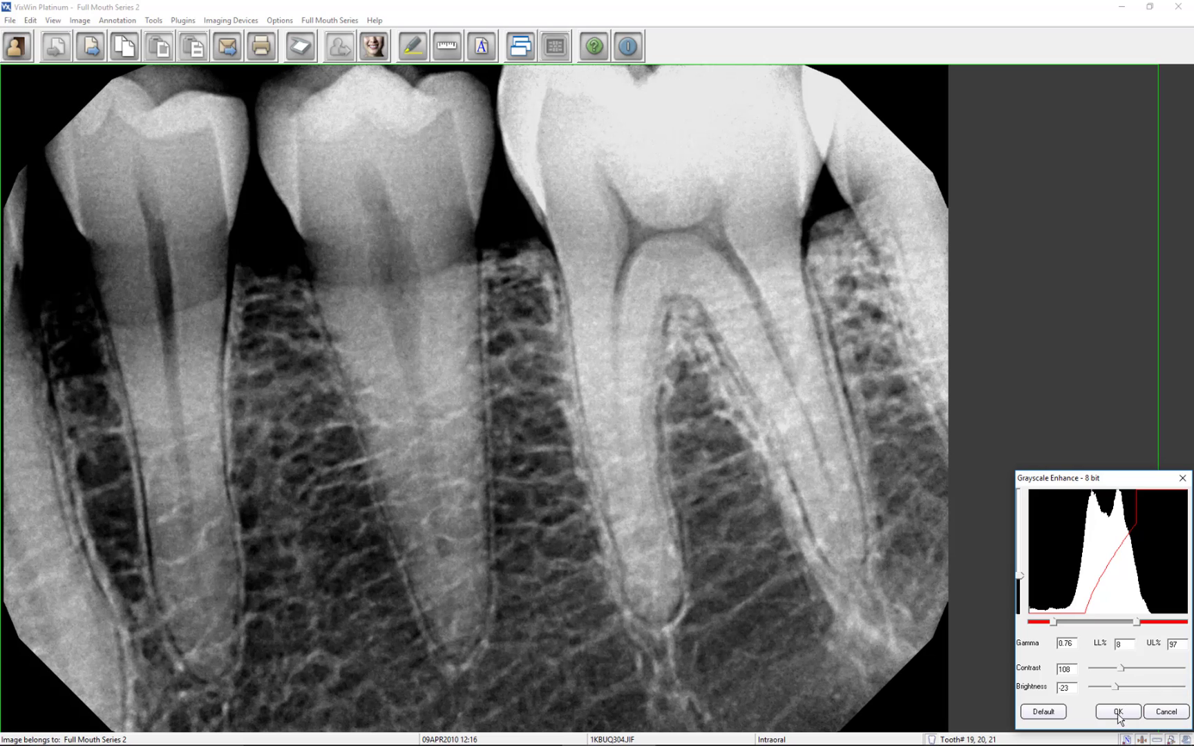
{"action": "left_click", "coordinate": [1118, 712]}
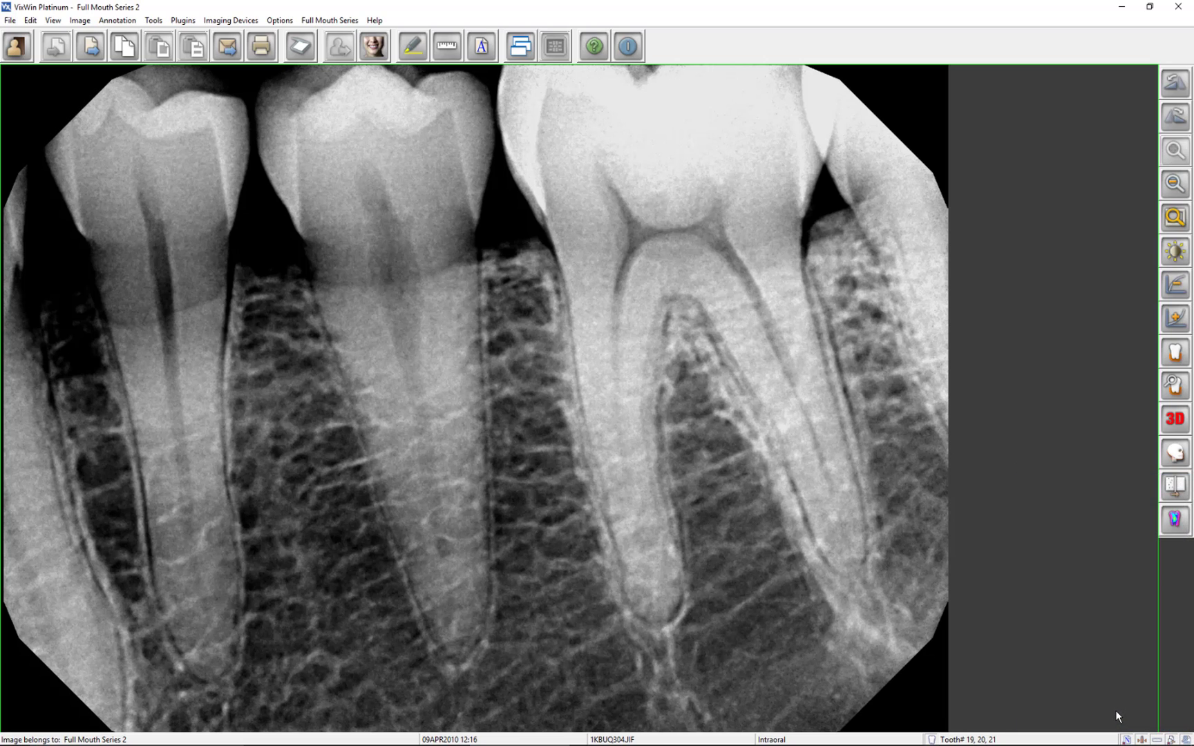
Return to the full mount and remove all treatments from the teeth 19–21 X-ray.
{"action": "right_click", "coordinate": [814, 526]}
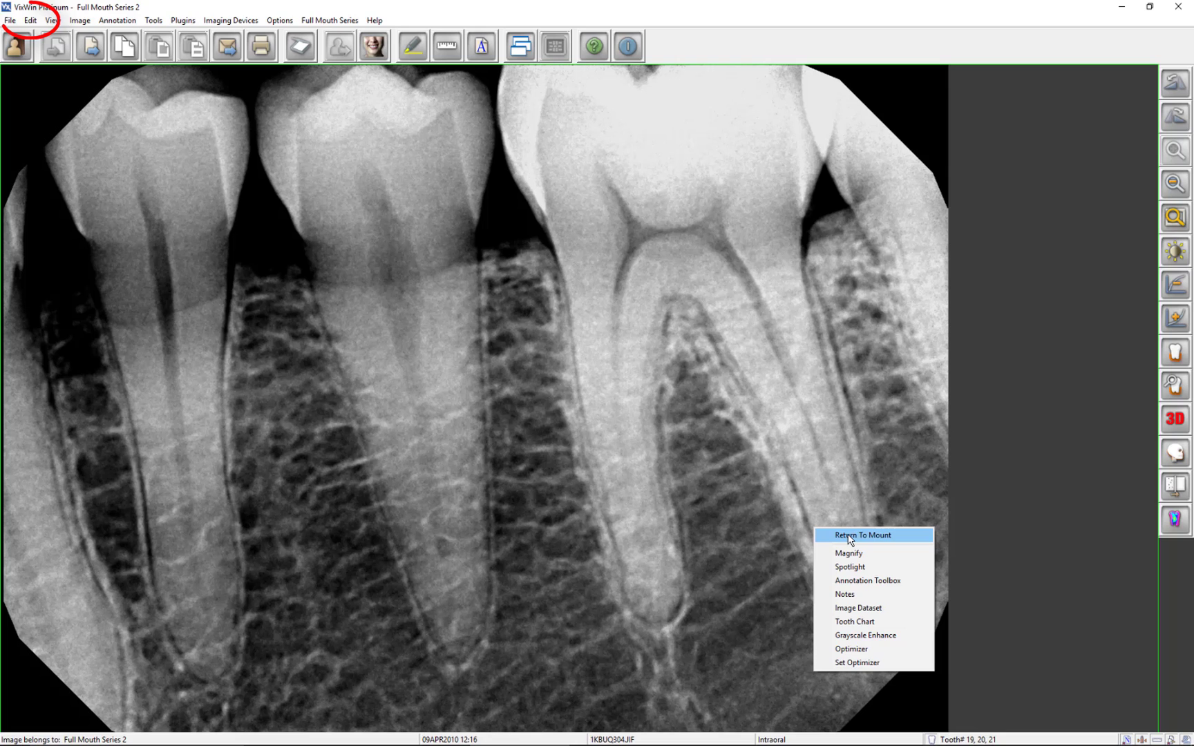
{"action": "left_click", "coordinate": [848, 537]}
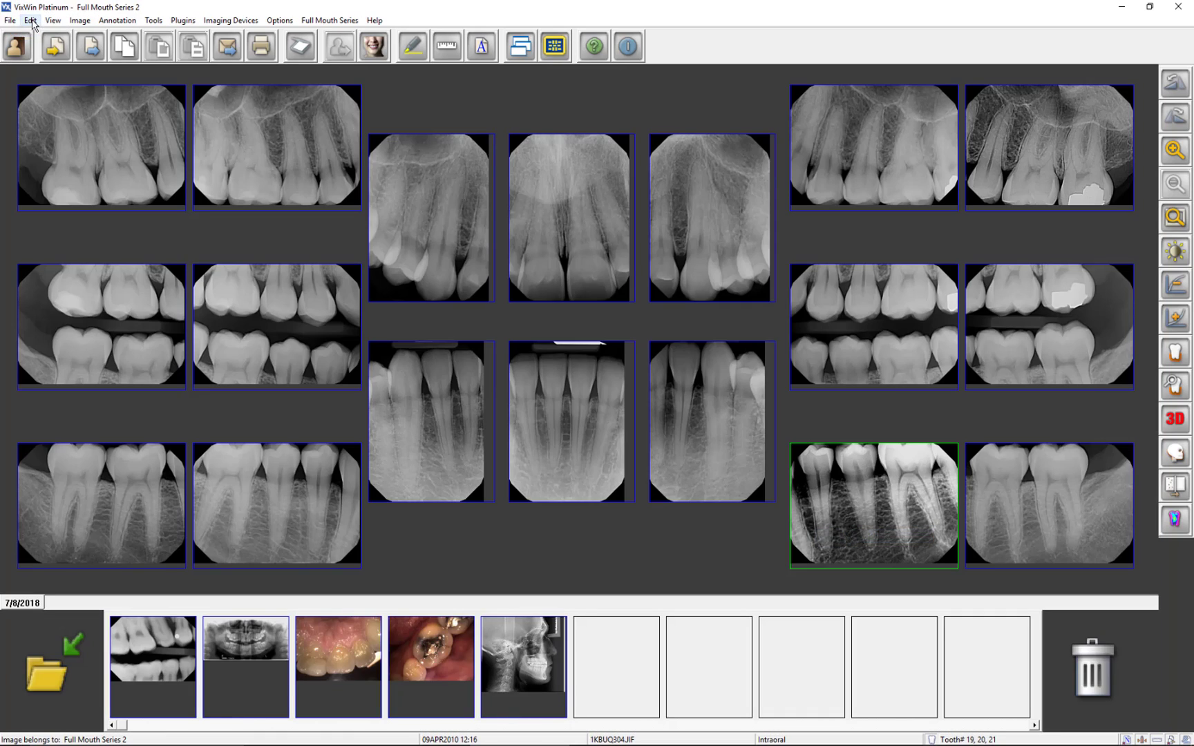
{"action": "left_click", "coordinate": [31, 21]}
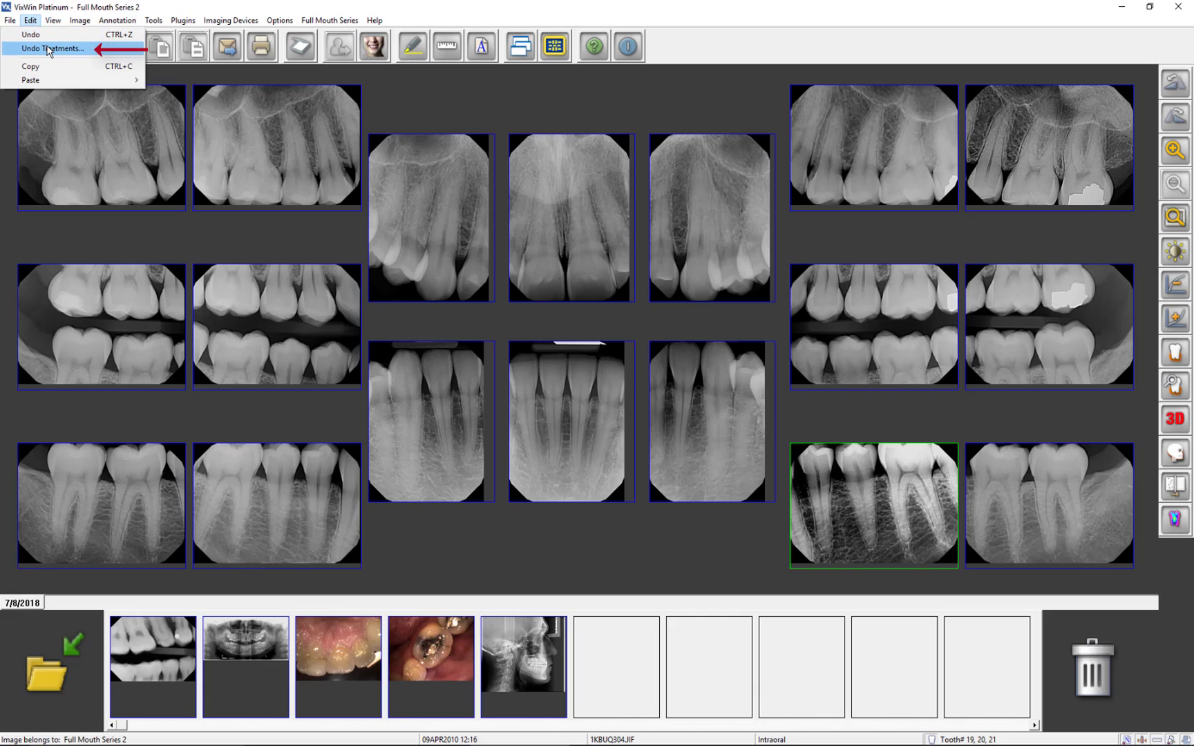
{"action": "left_click", "coordinate": [49, 49]}
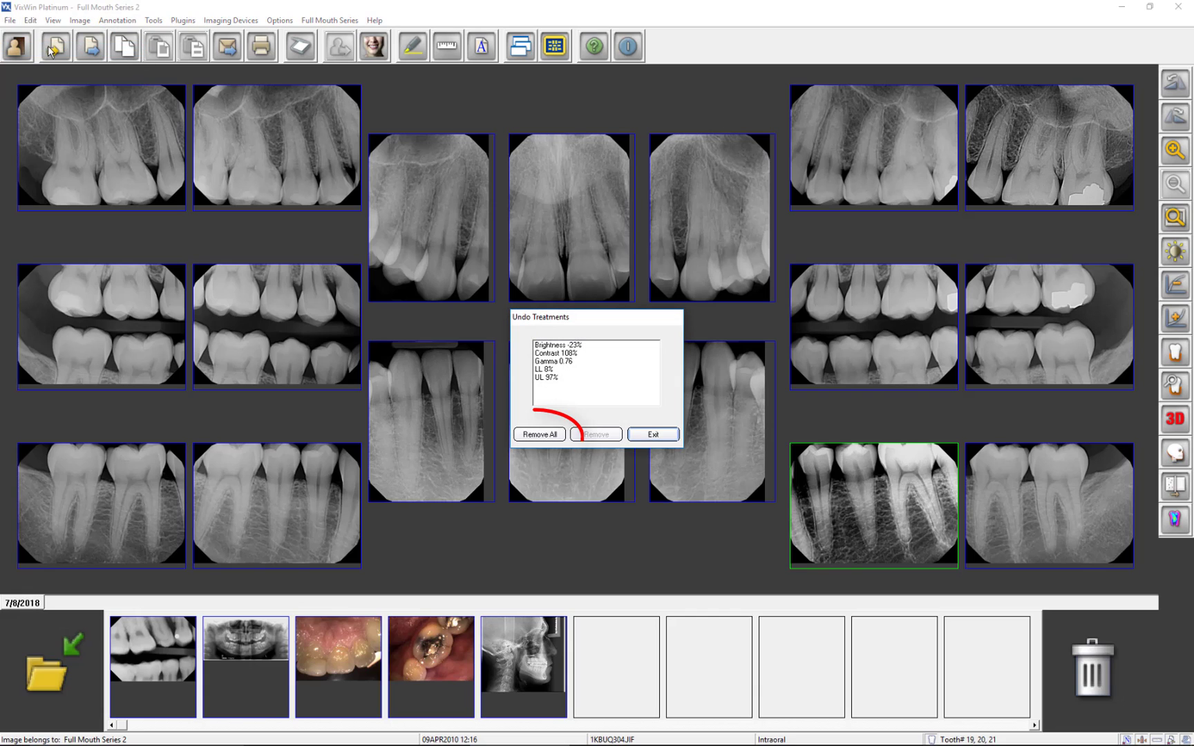
{"action": "left_click", "coordinate": [545, 435]}
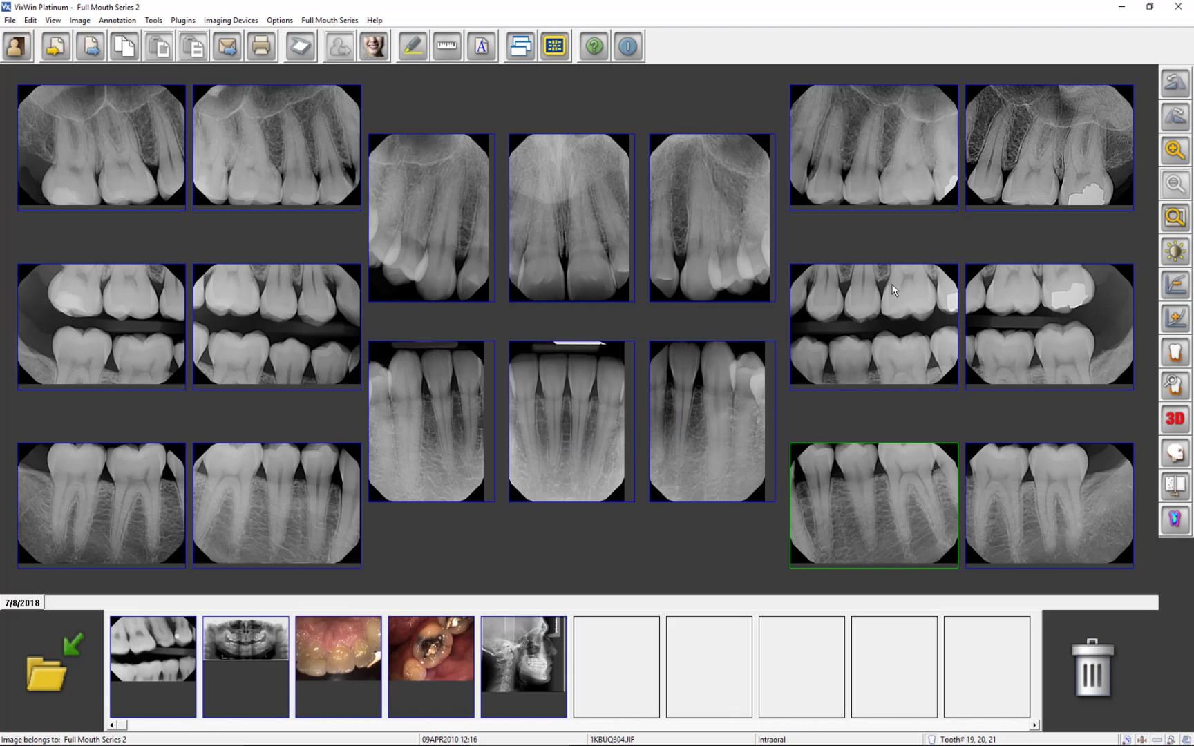
Fit the canine bitewing to the screen and apply contrast, brightness and sharpening.
{"action": "right_click", "coordinate": [897, 315]}
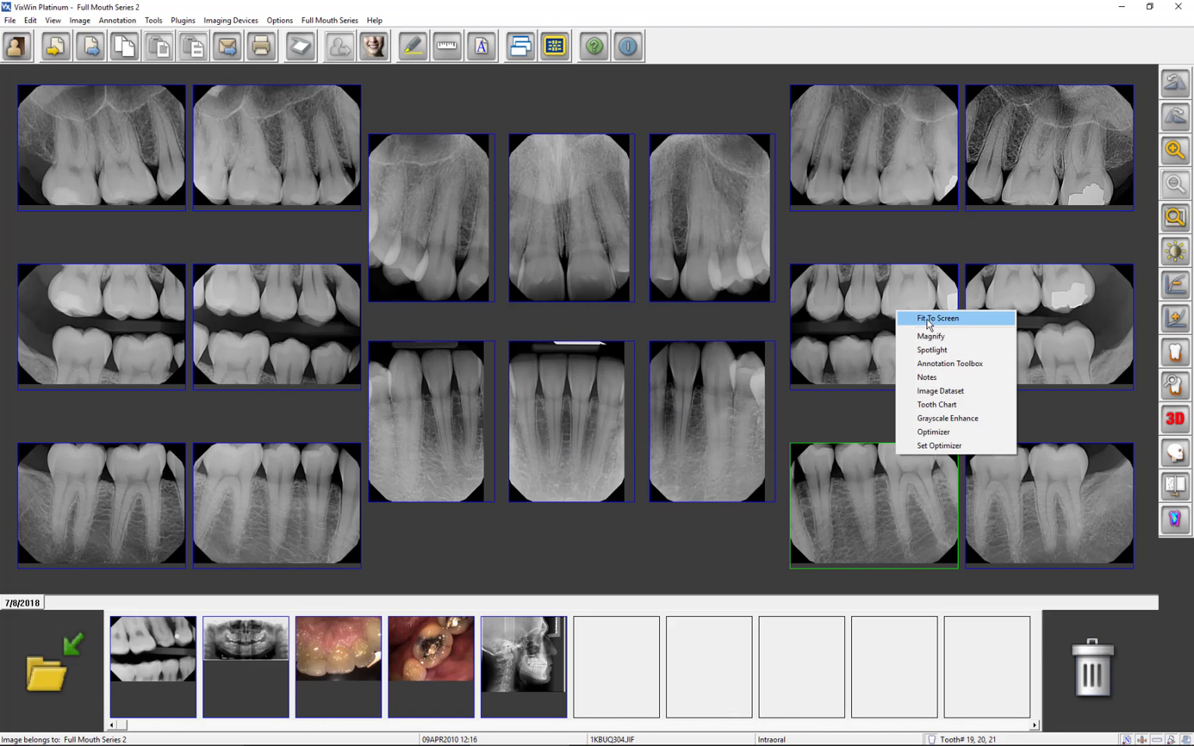
{"action": "left_click", "coordinate": [929, 322]}
{"action": "left_click", "coordinate": [1166, 286]}
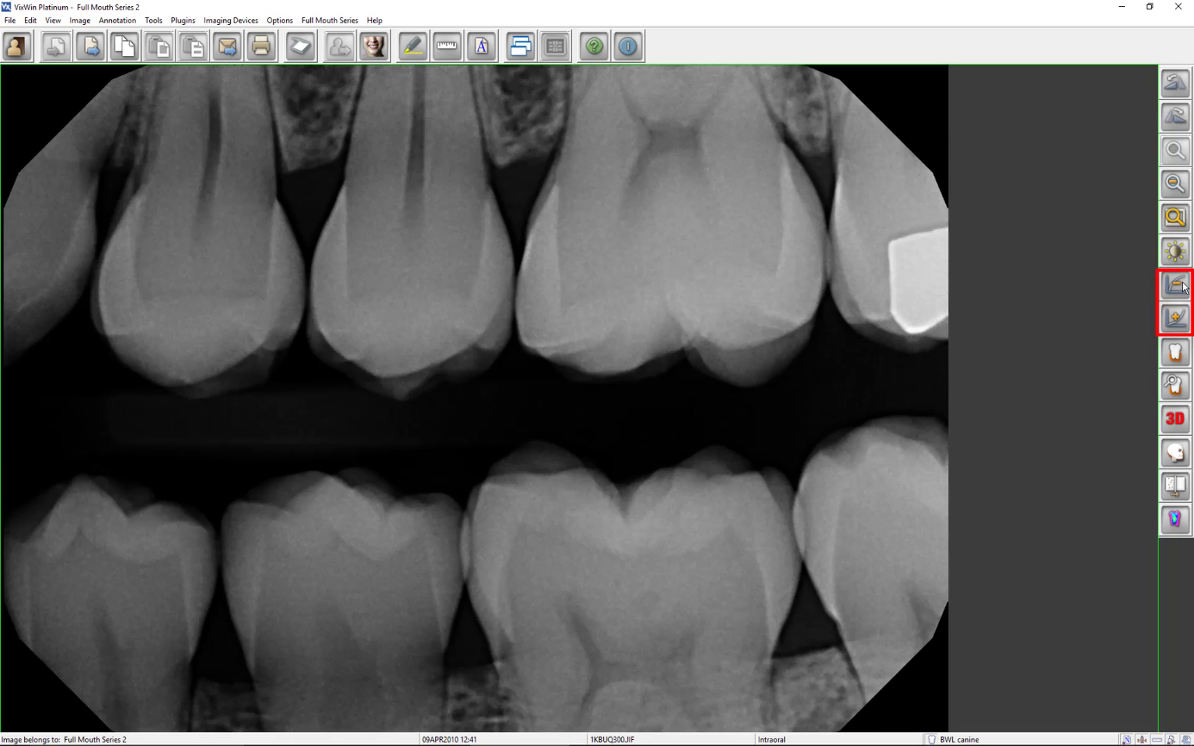
{"action": "left_click", "coordinate": [1181, 320]}
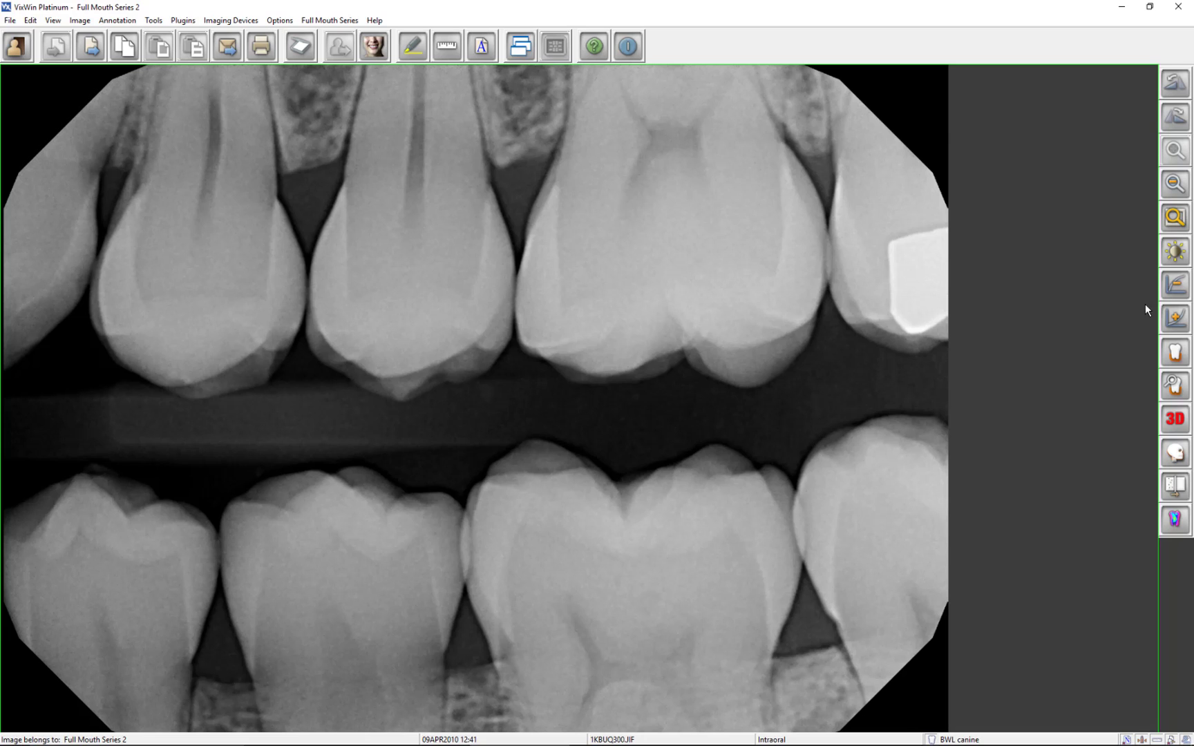
{"action": "left_click", "coordinate": [1176, 352]}
Return to the mount, then cancel the bitewing's Optimizer settings without changes.
{"action": "right_click", "coordinate": [579, 317]}
{"action": "left_click", "coordinate": [621, 320]}
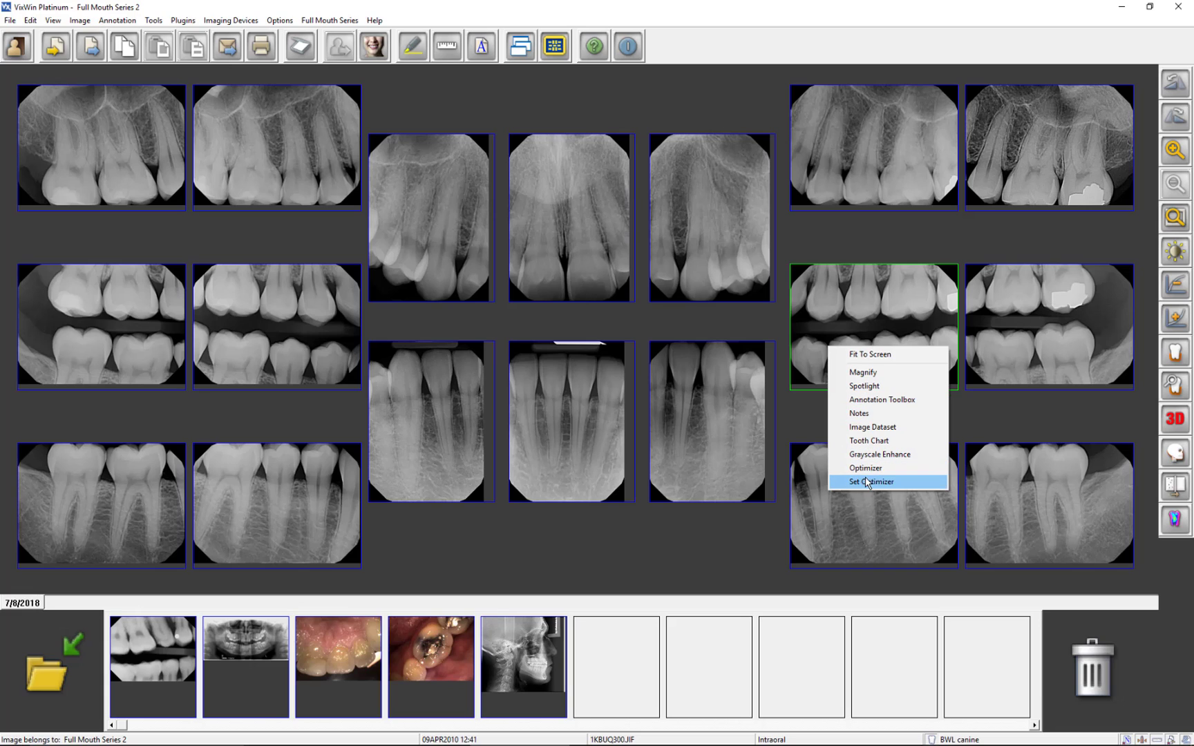
{"action": "left_click", "coordinate": [863, 483]}
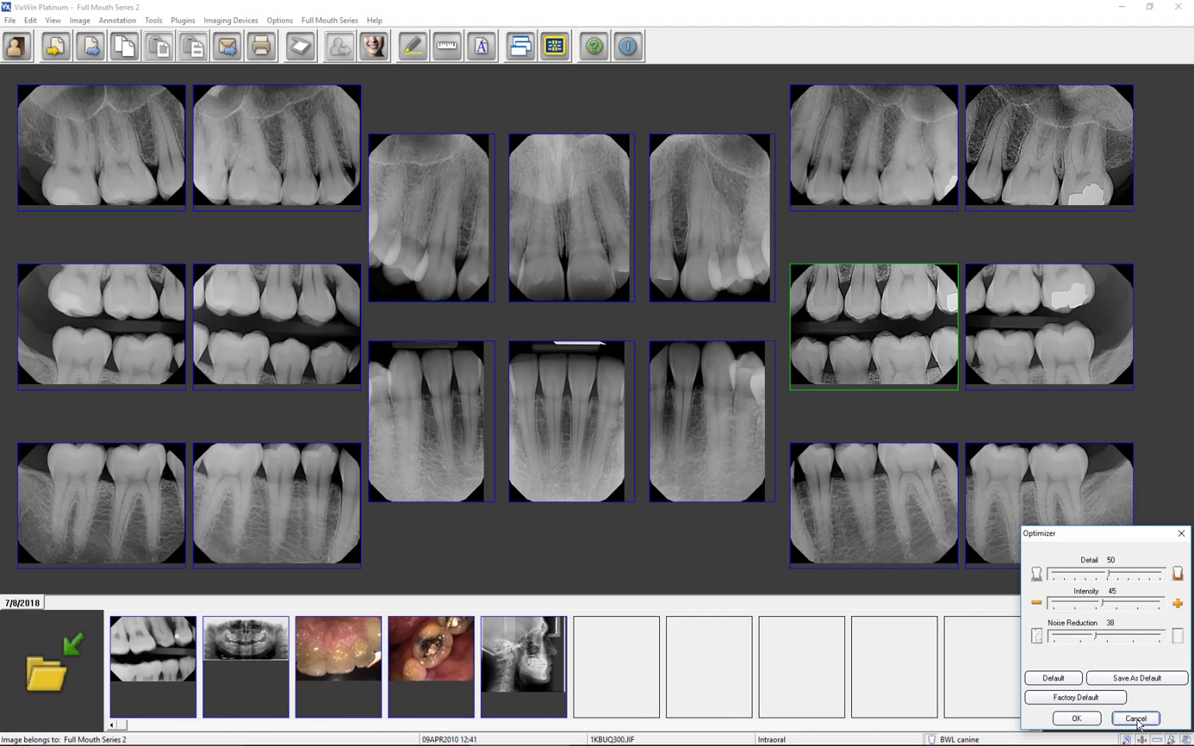
{"action": "left_click", "coordinate": [1135, 718]}
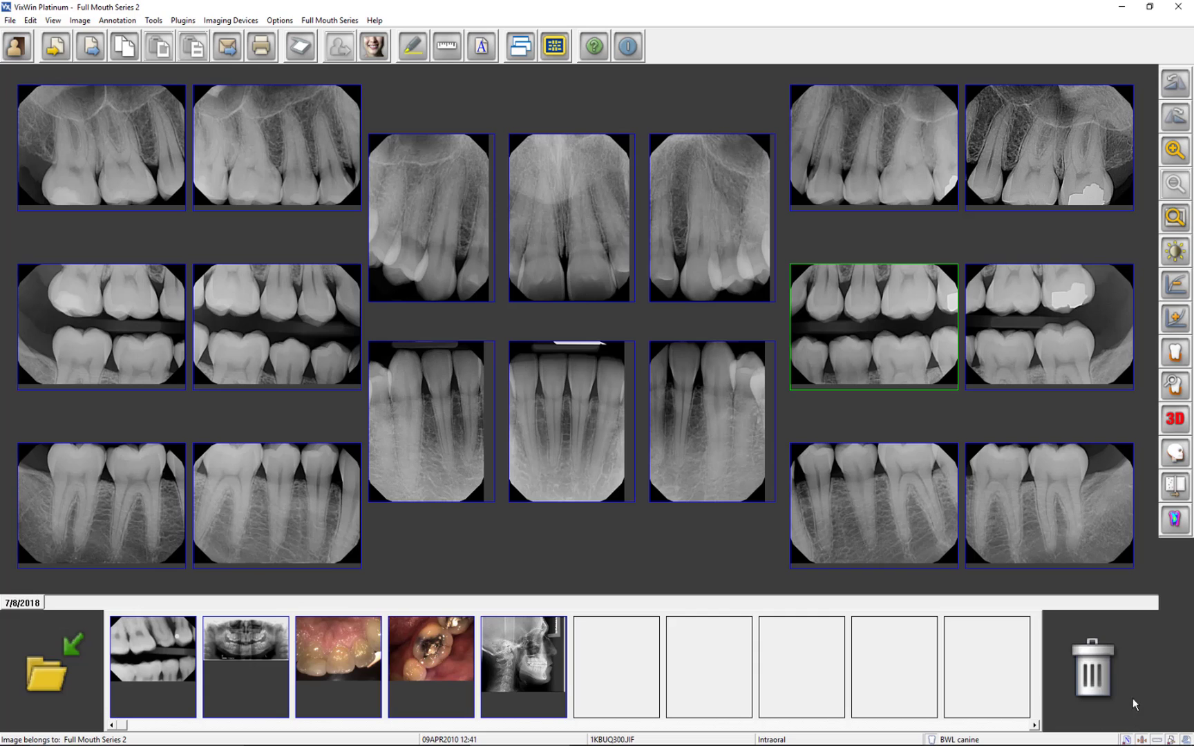
{"action": "left_click", "coordinate": [233, 20]}
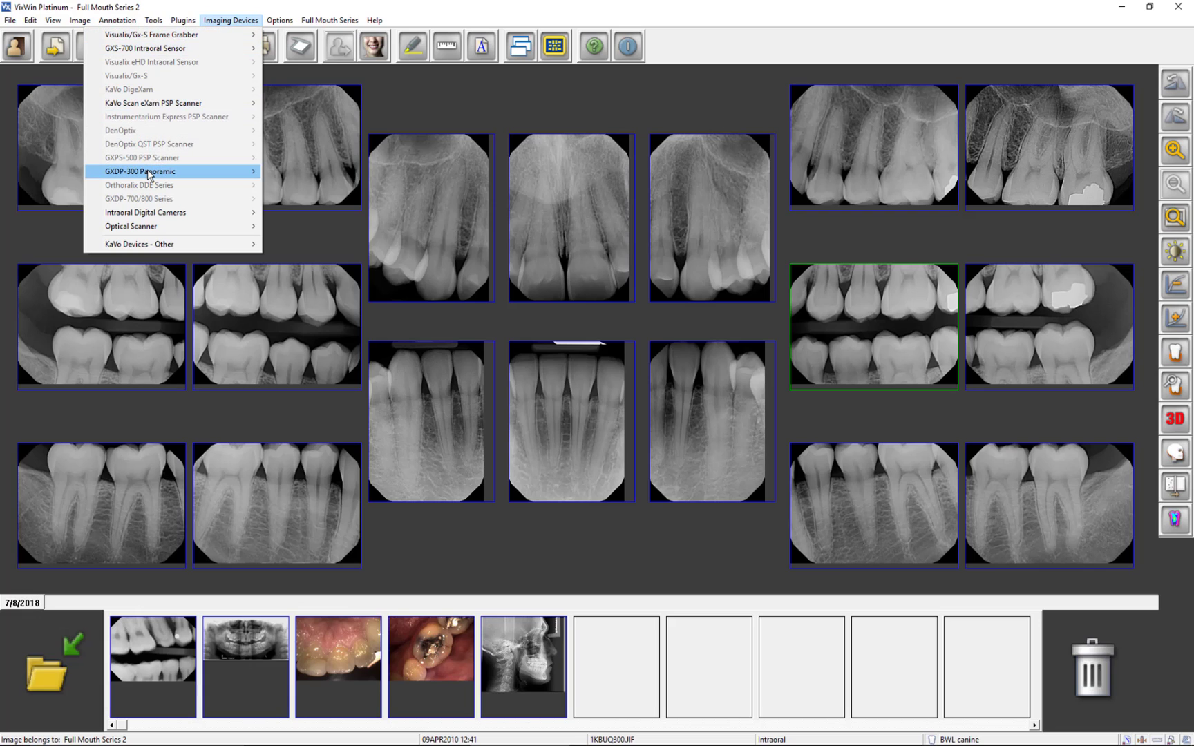
{"action": "mouse_move", "coordinate": [148, 175]}
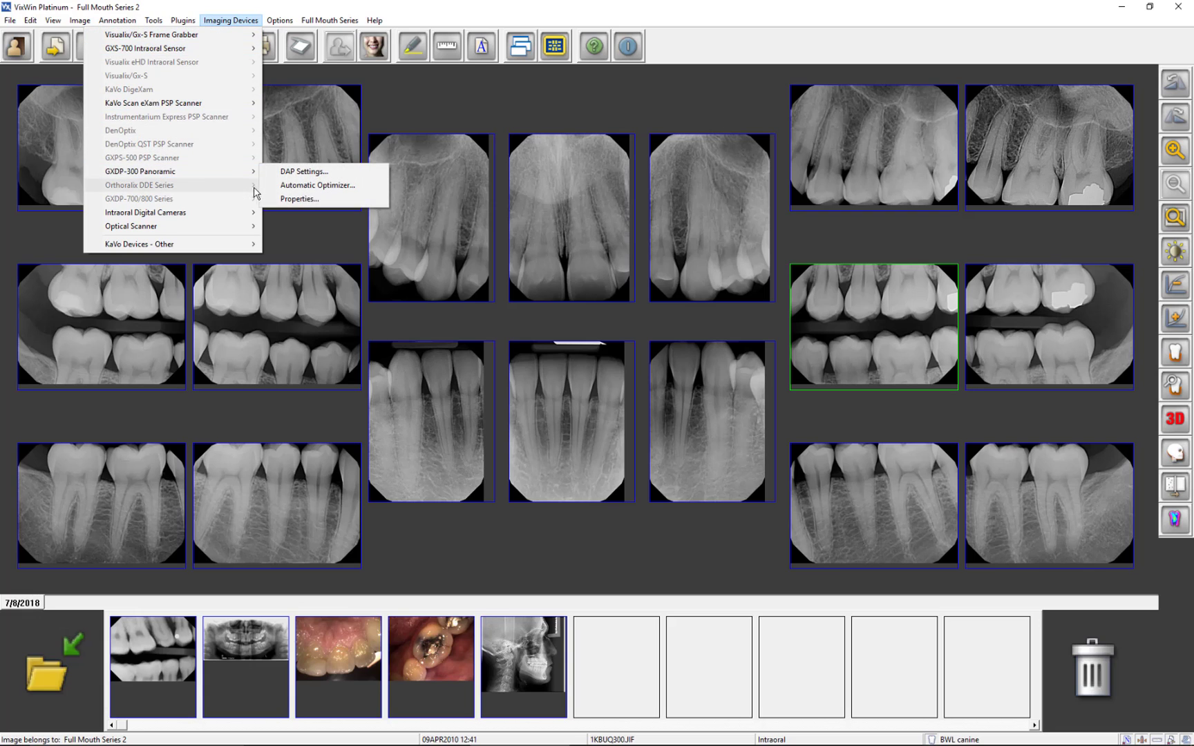
{"action": "left_click", "coordinate": [304, 187]}
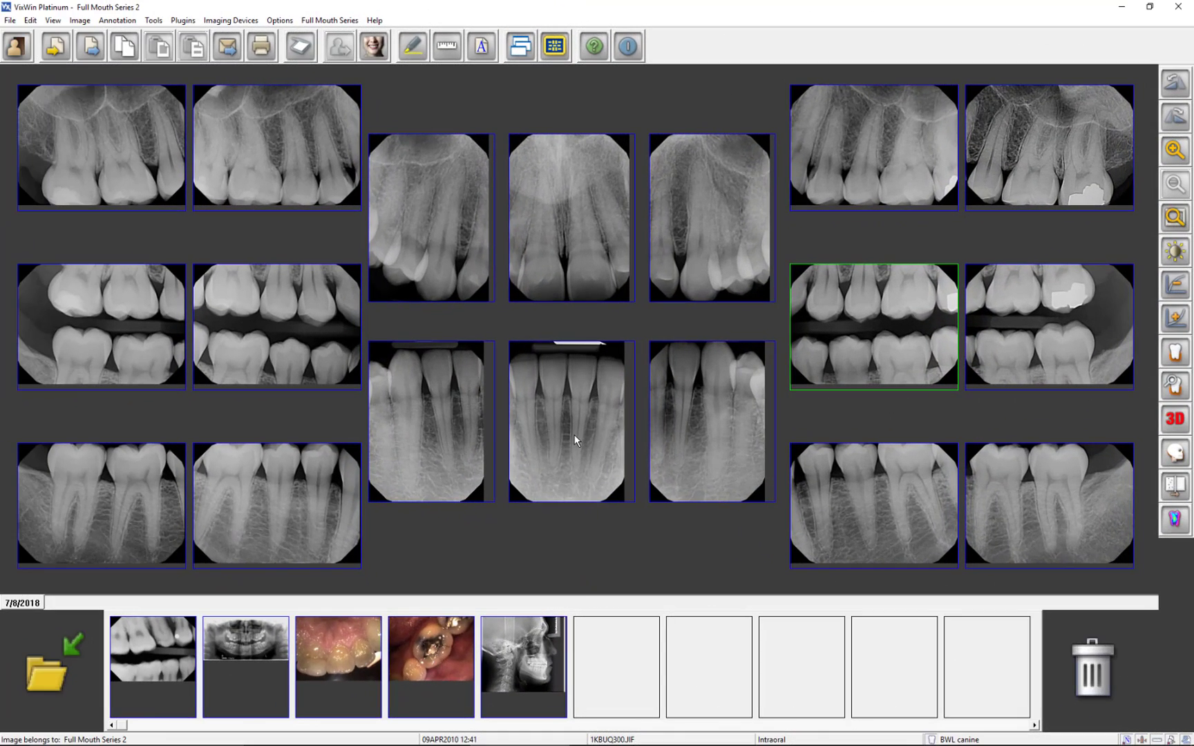
Fit the lower front X-ray to the screen and turn on Spotlight at size about 85.
{"action": "right_click", "coordinate": [574, 434]}
{"action": "left_click", "coordinate": [589, 441]}
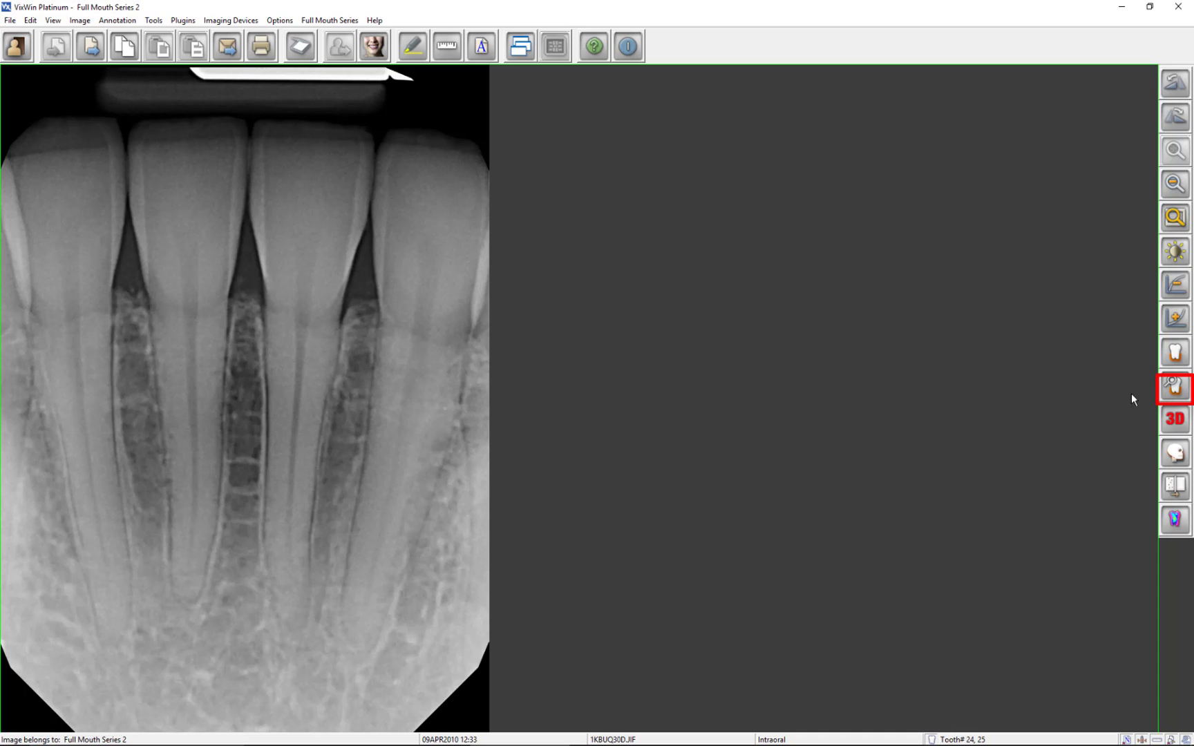
{"action": "left_click", "coordinate": [1178, 390]}
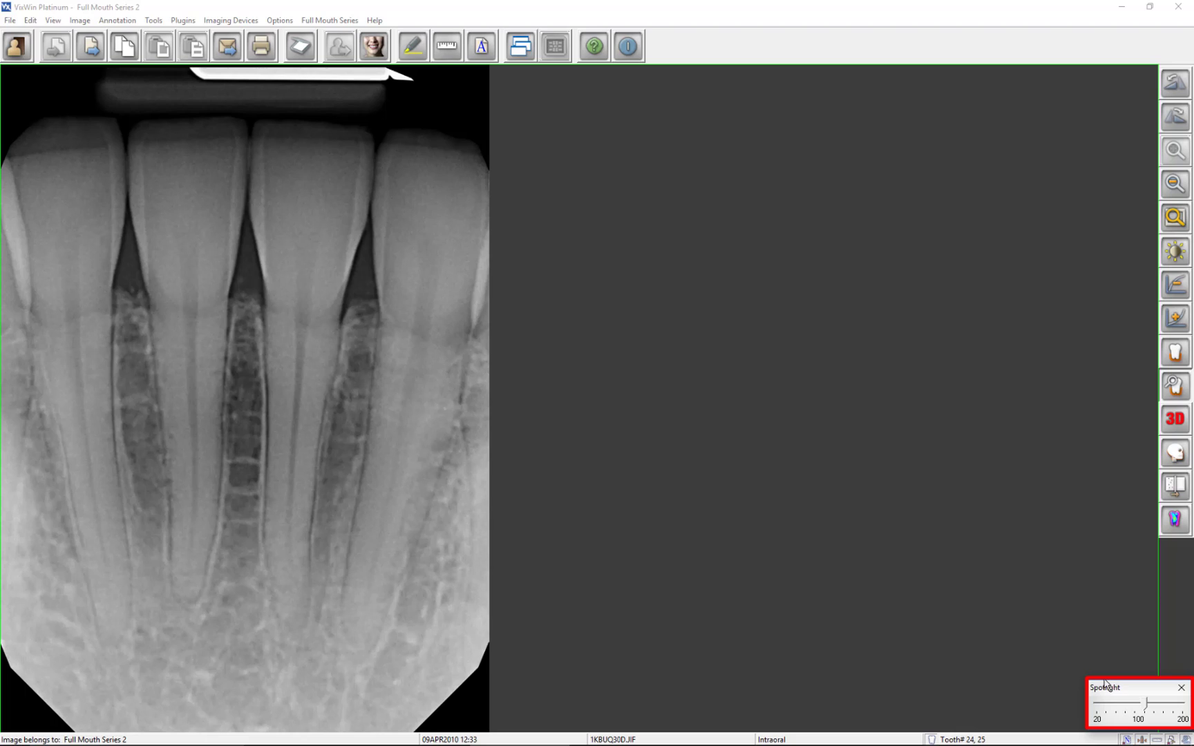
{"action": "left_click_drag", "start_coordinate": [1146, 708], "coordinate": [1129, 710]}
Spotlight the lower front roots at strength about 150, then close the Spotlight panel.
{"action": "left_click_drag", "start_coordinate": [368, 386], "coordinate": [389, 337]}
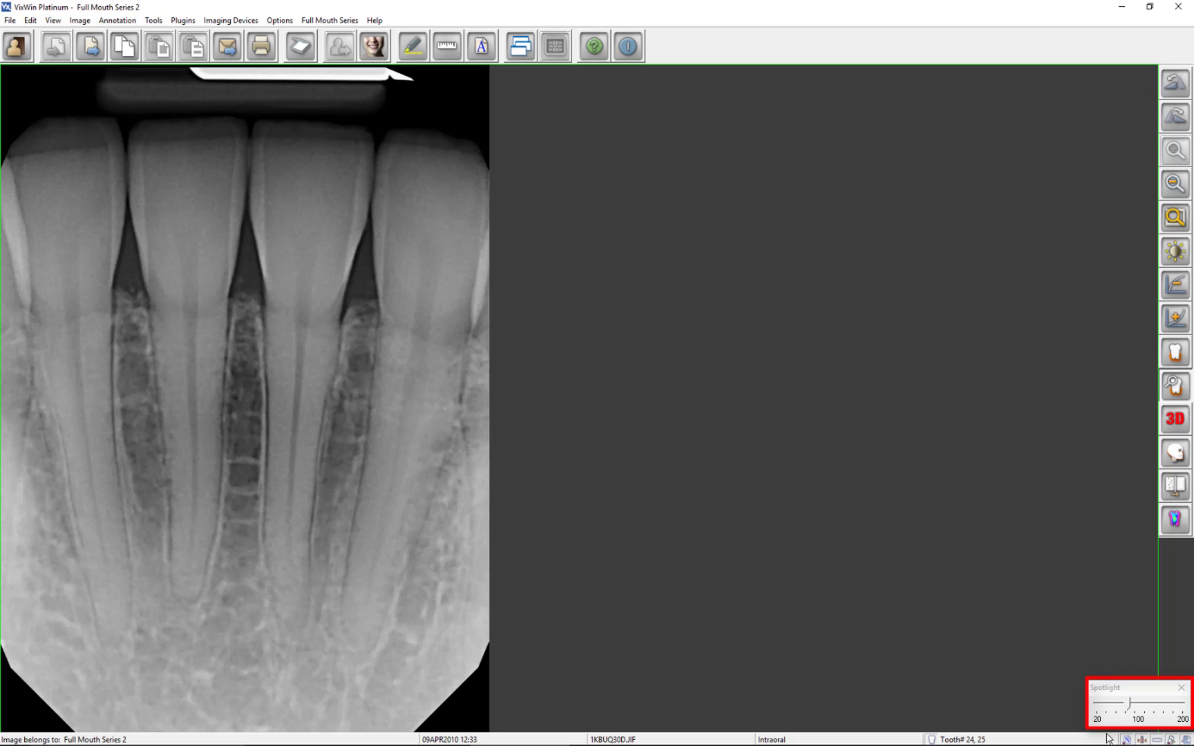
{"action": "left_click", "coordinate": [1130, 708]}
{"action": "left_click_drag", "start_coordinate": [1131, 707], "coordinate": [1156, 707]}
{"action": "left_click_drag", "start_coordinate": [400, 407], "coordinate": [243, 390]}
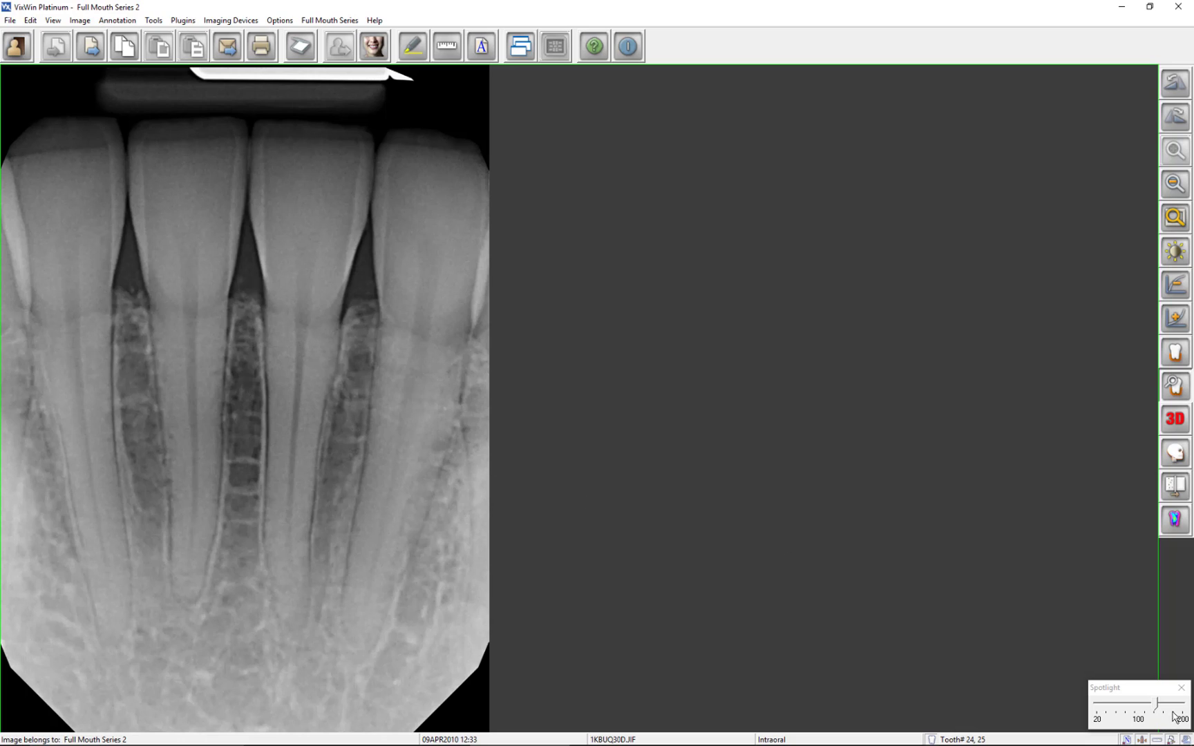
{"action": "left_click", "coordinate": [1180, 687]}
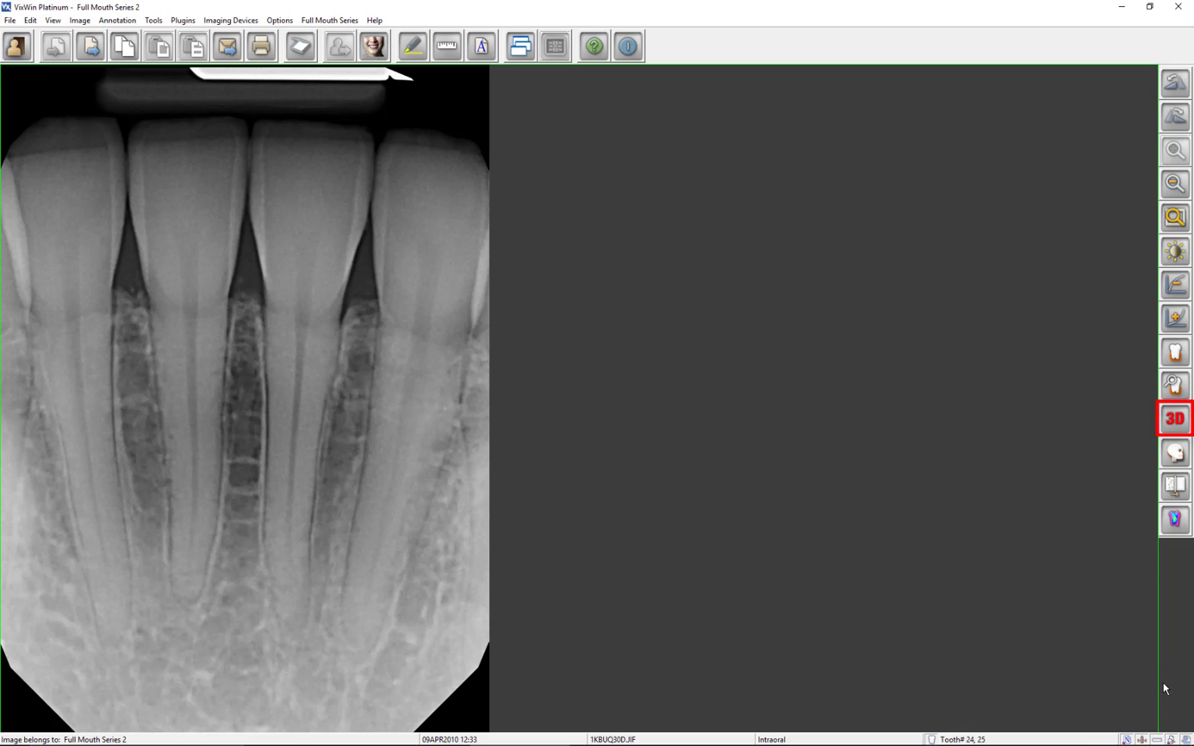
Turn the 3D emboss relief on the lower incisor X-ray on and off again.
{"action": "left_click", "coordinate": [1171, 422]}
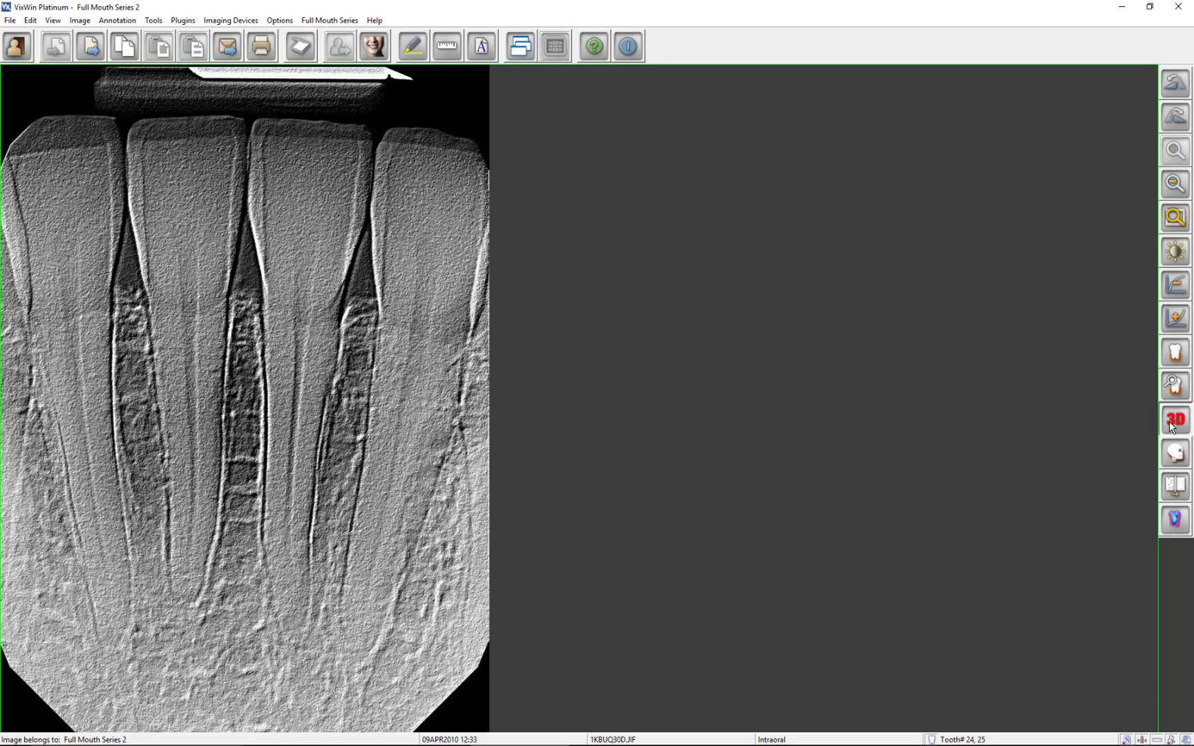
{"action": "left_click", "coordinate": [1169, 423]}
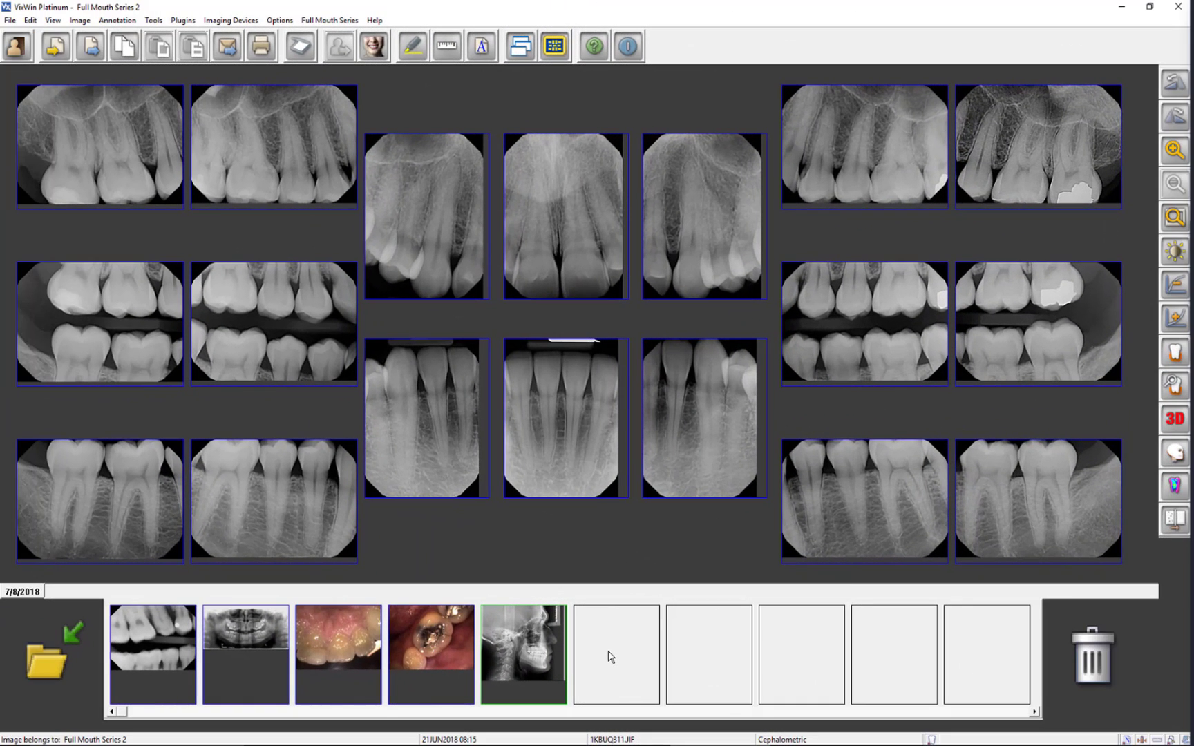
Fit the cephalometric X-ray to the screen and apply the soft tissue contrast filter.
{"action": "right_click", "coordinate": [514, 645]}
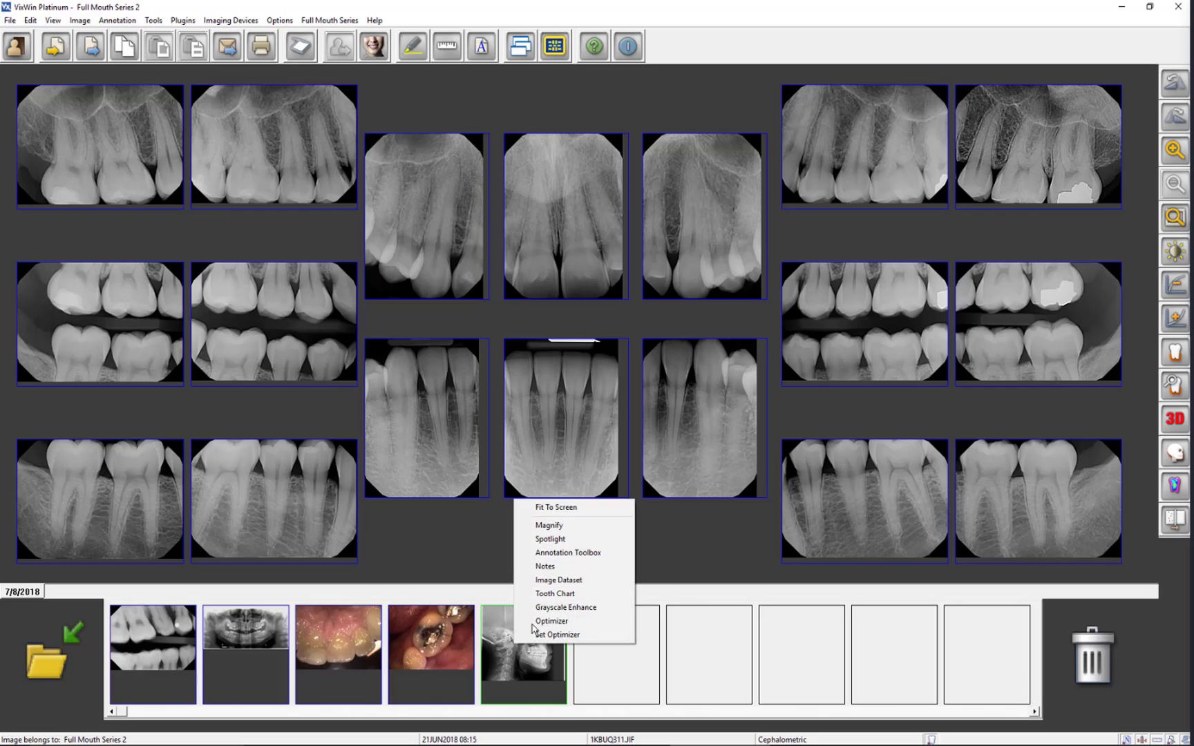
{"action": "left_click", "coordinate": [551, 508]}
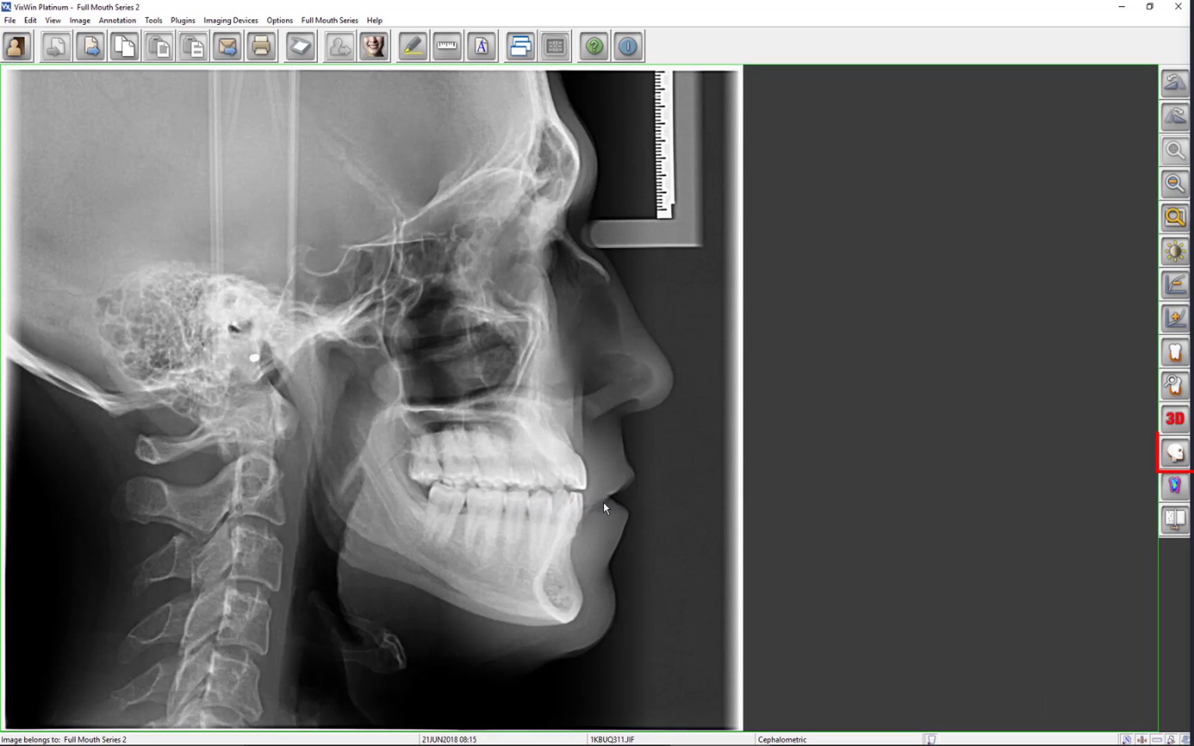
{"action": "left_click", "coordinate": [1179, 453]}
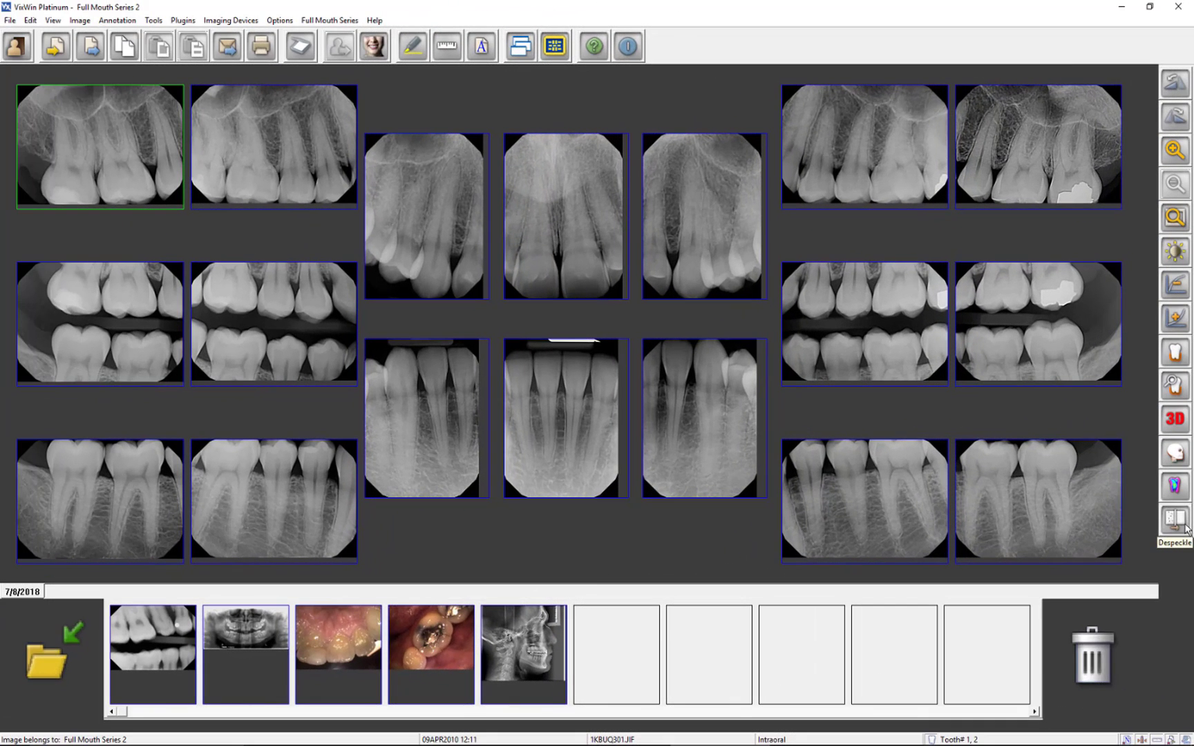
Despeckle the top-left X-ray at threshold 14.
{"action": "left_click", "coordinate": [1186, 529]}
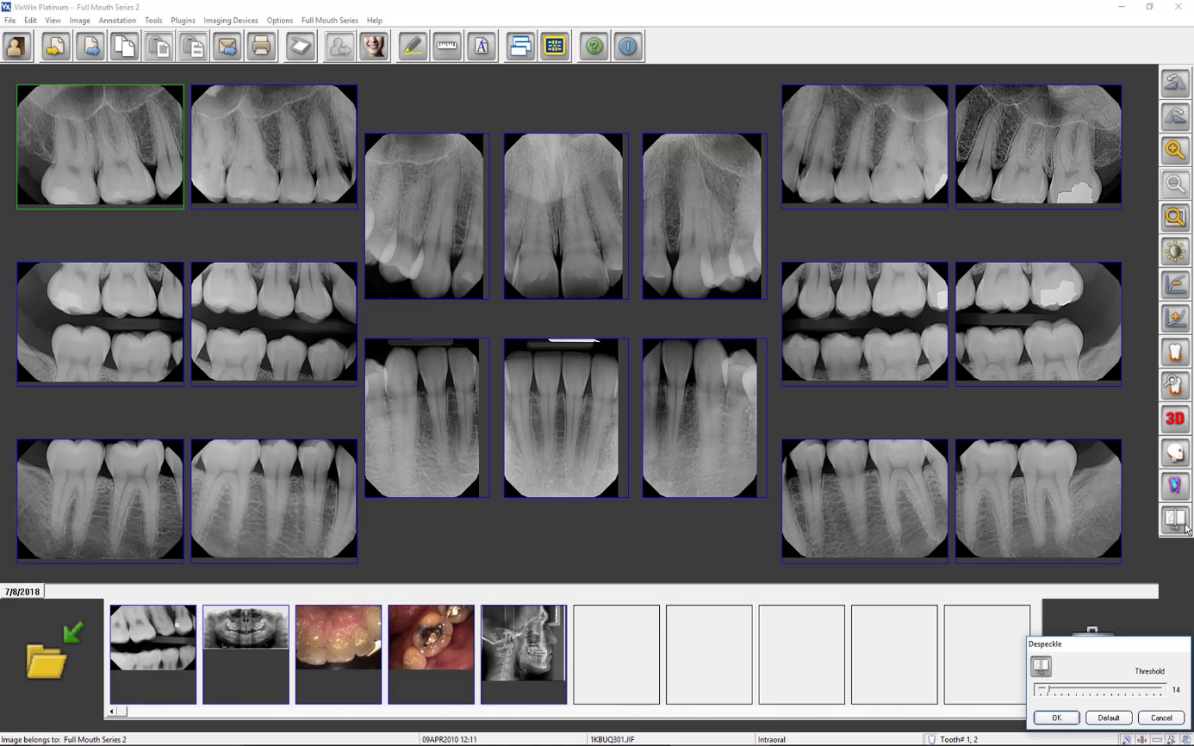
{"action": "left_click", "coordinate": [1057, 718]}
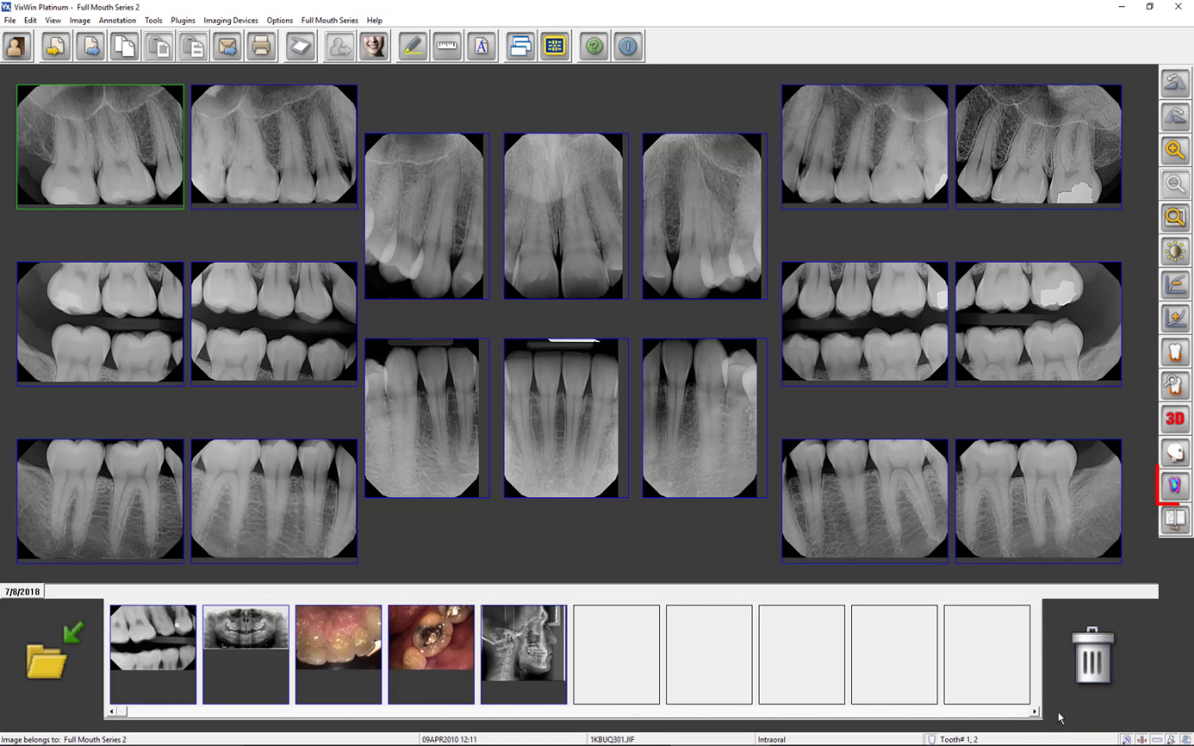
Preview the top-left X-ray in false colour and shift the colour mapping slider.
{"action": "left_click", "coordinate": [1175, 487]}
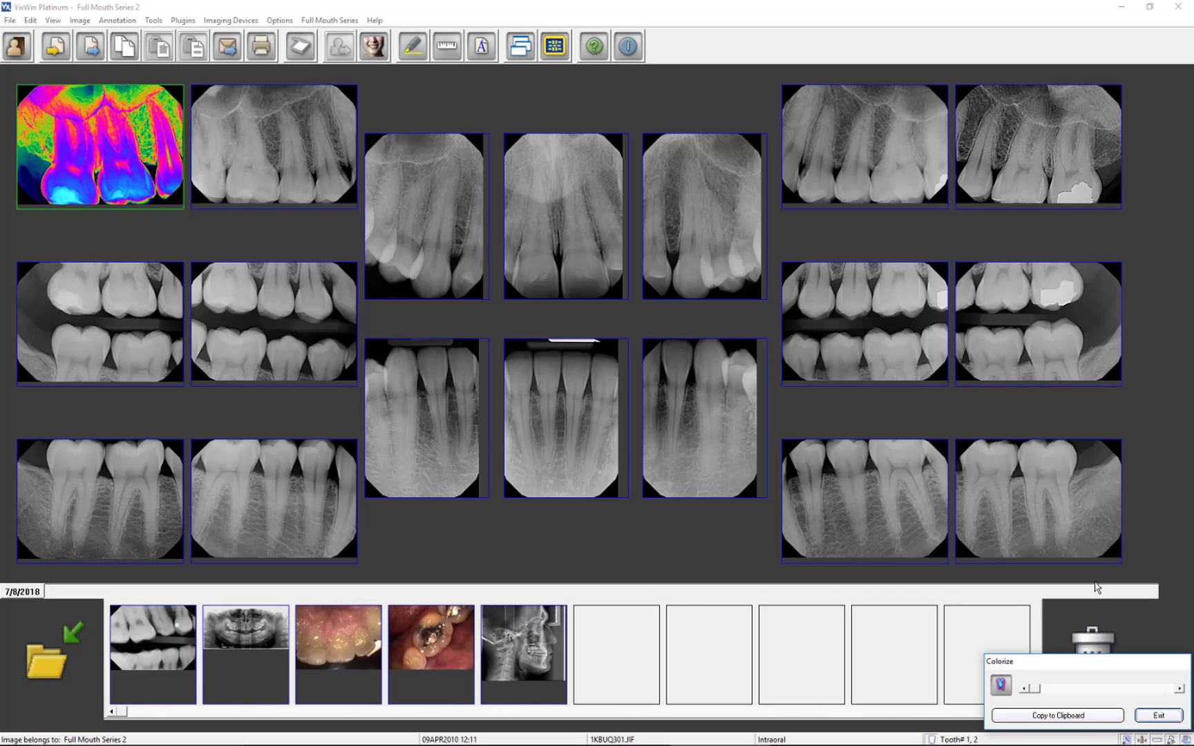
{"action": "mouse_move", "coordinate": [1034, 694]}
{"action": "left_mouse_down"}
{"action": "mouse_move", "coordinate": [1057, 689]}
{"action": "mouse_move", "coordinate": [1043, 695]}
{"action": "left_mouse_up"}
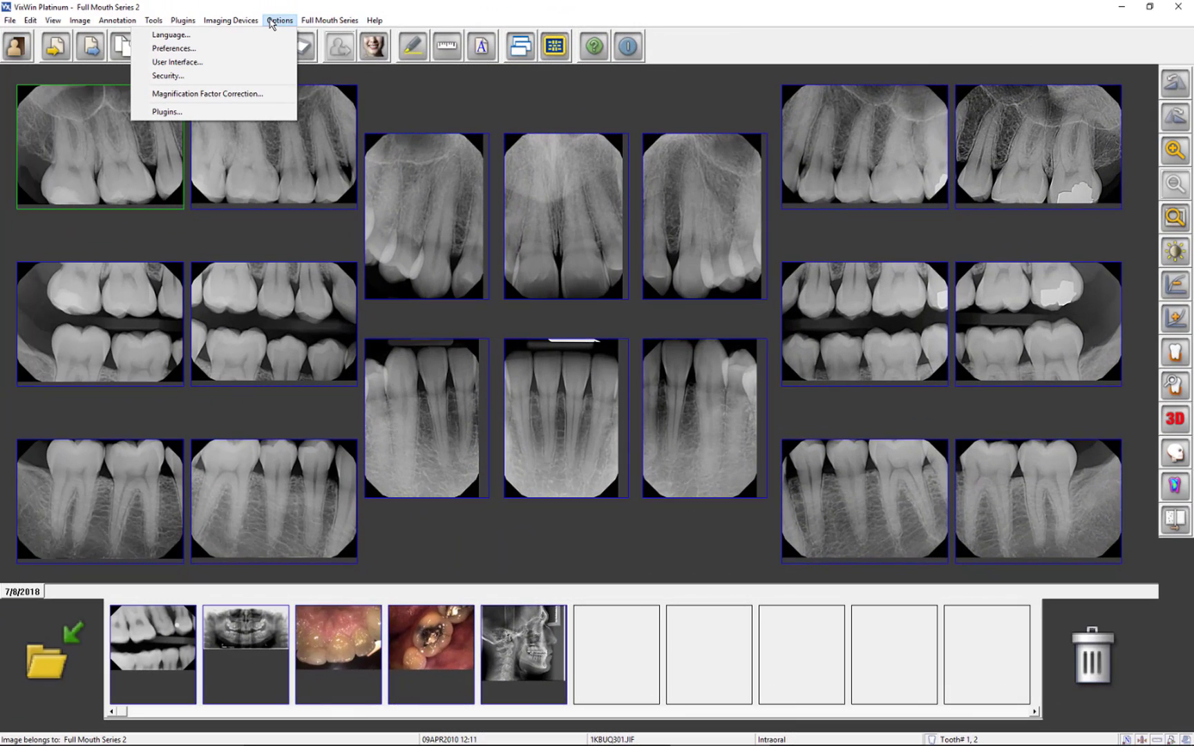
View the User Interface Sidebar settings and button customisation list, then close both.
{"action": "left_click", "coordinate": [257, 62]}
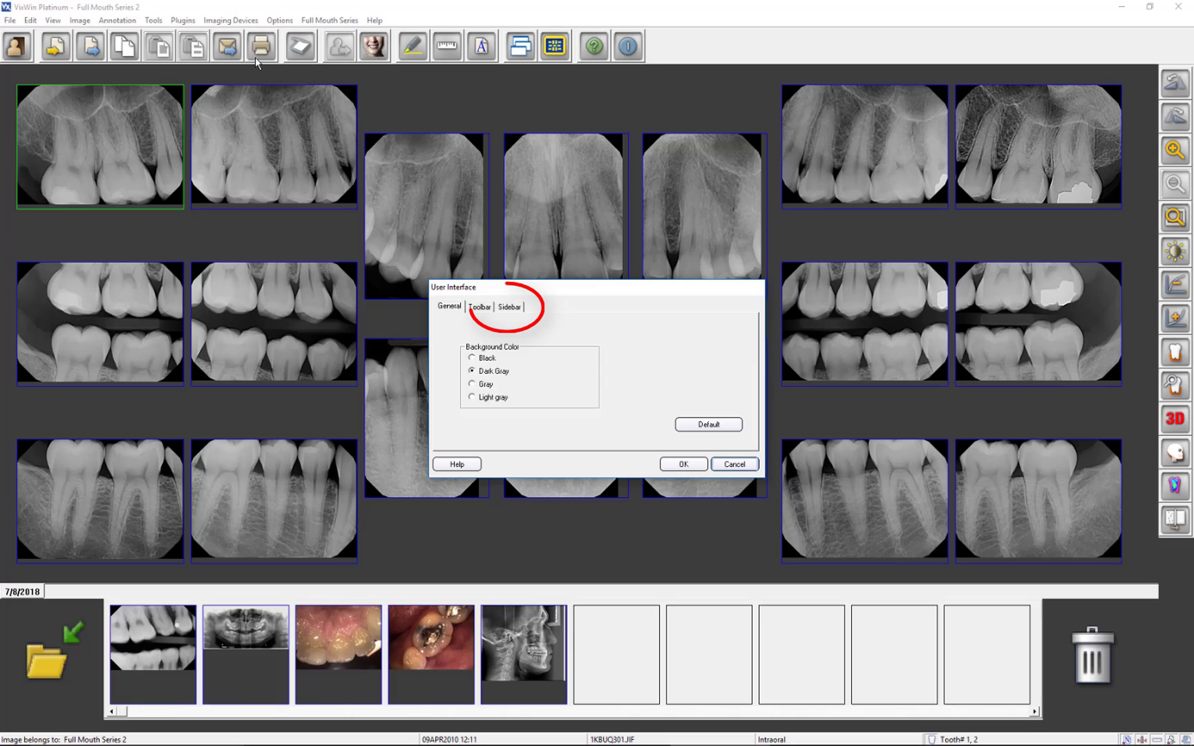
{"action": "left_click", "coordinate": [512, 306]}
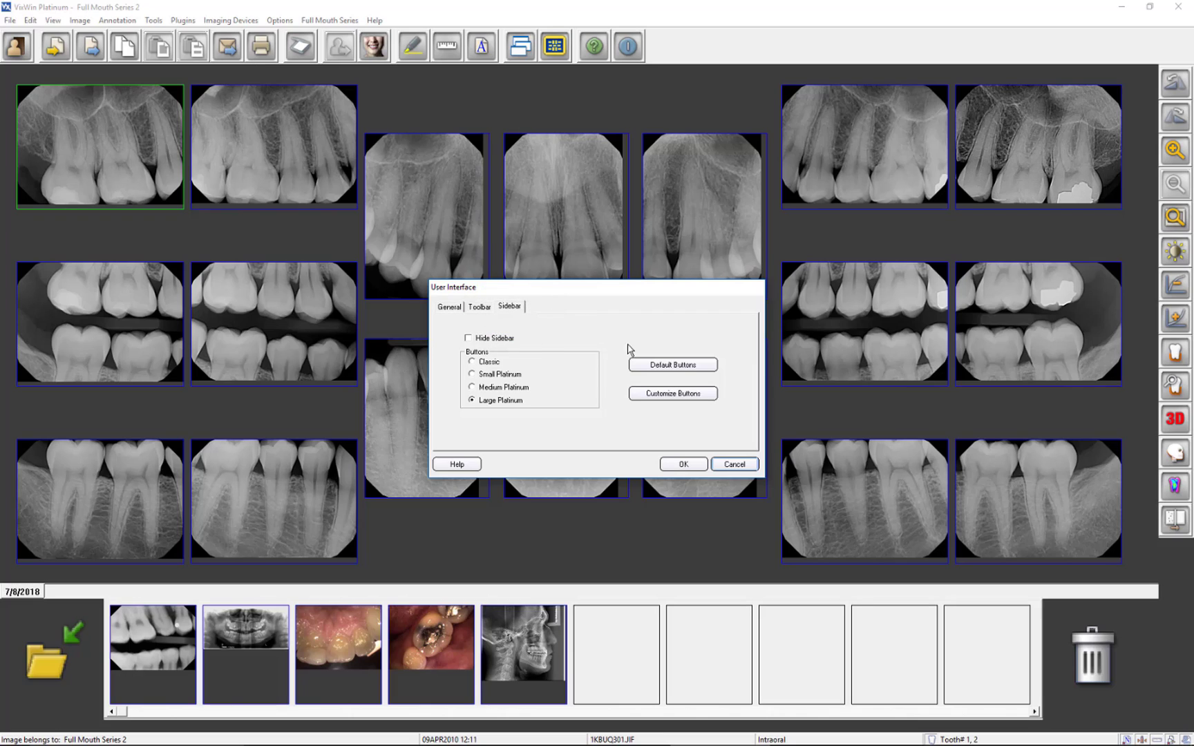
{"action": "left_click", "coordinate": [654, 394]}
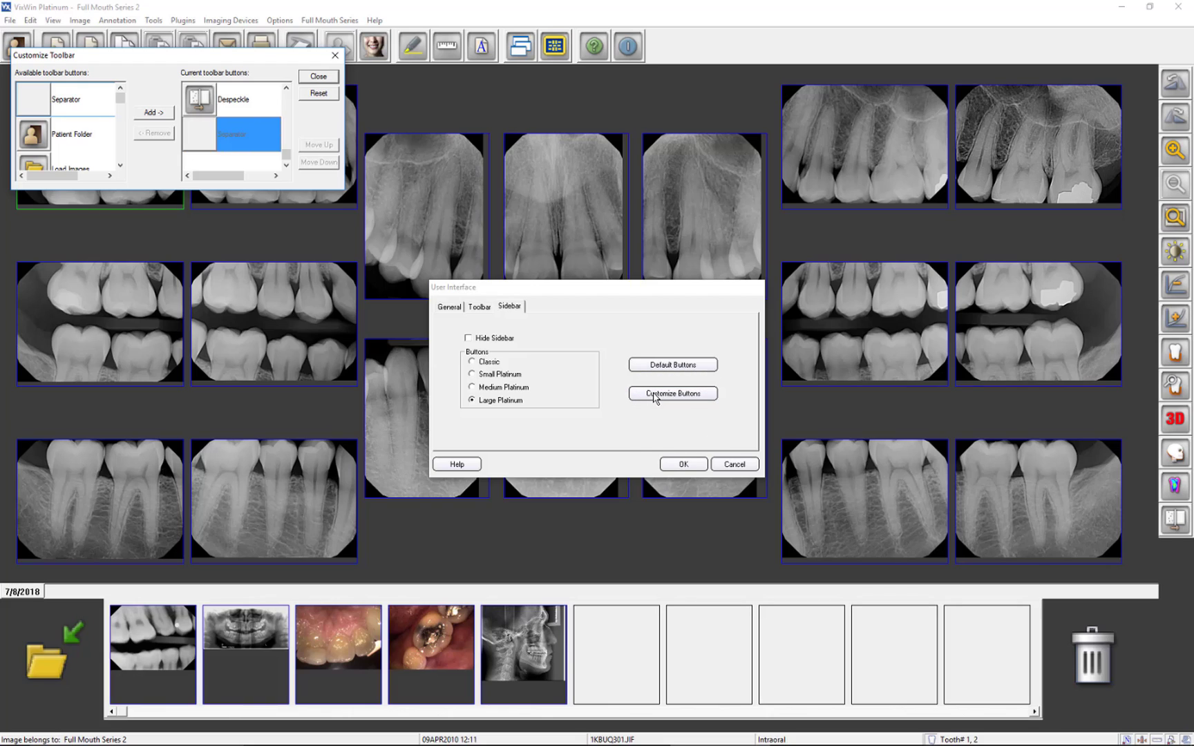
{"action": "left_click", "coordinate": [655, 399]}
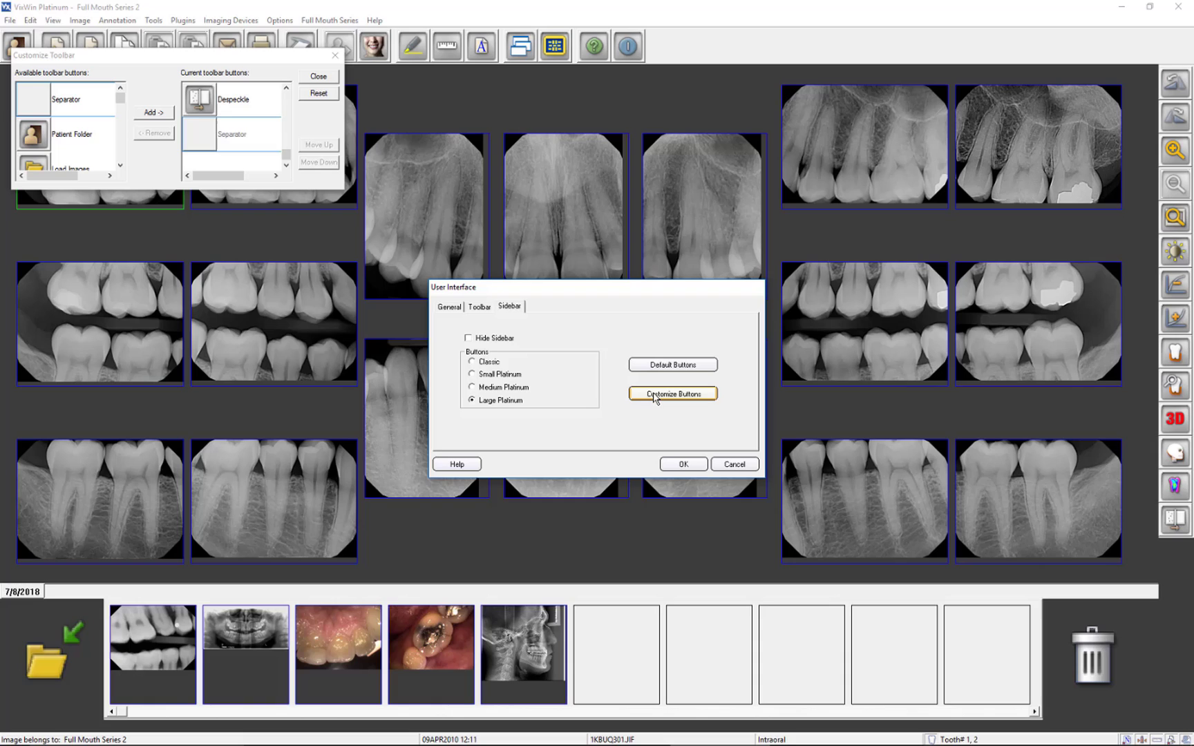
{"action": "left_click", "coordinate": [683, 465]}
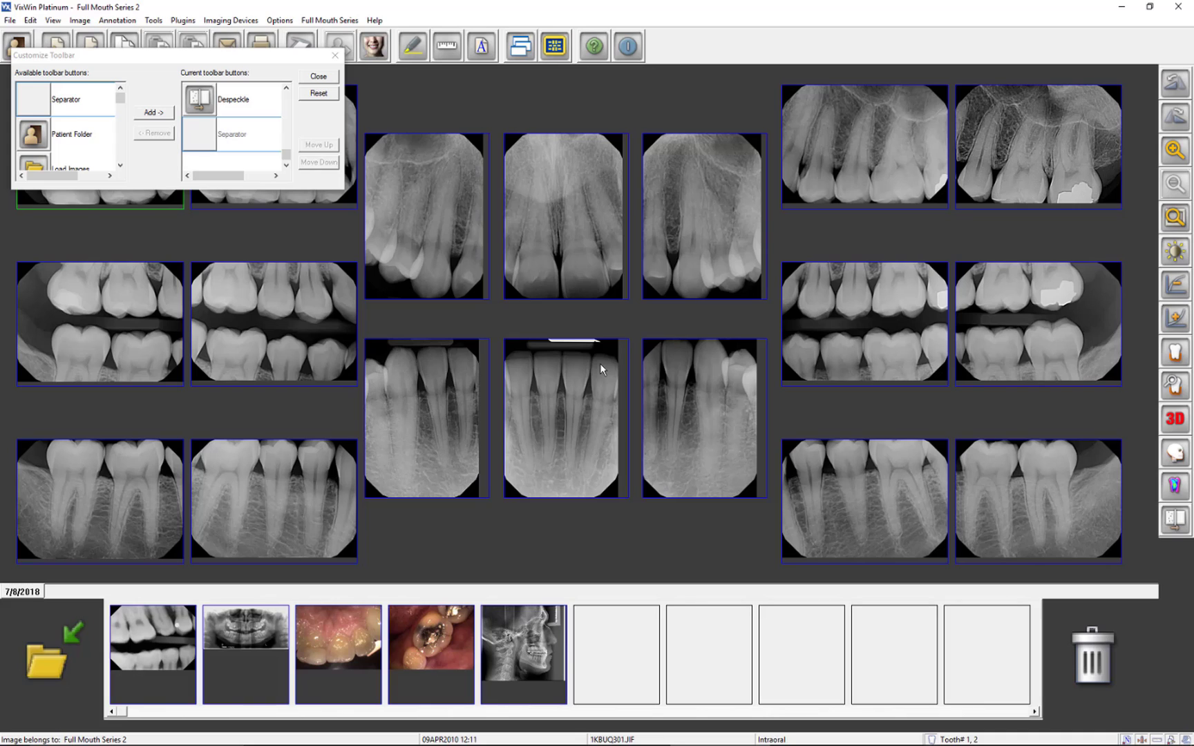
{"action": "left_click", "coordinate": [320, 76]}
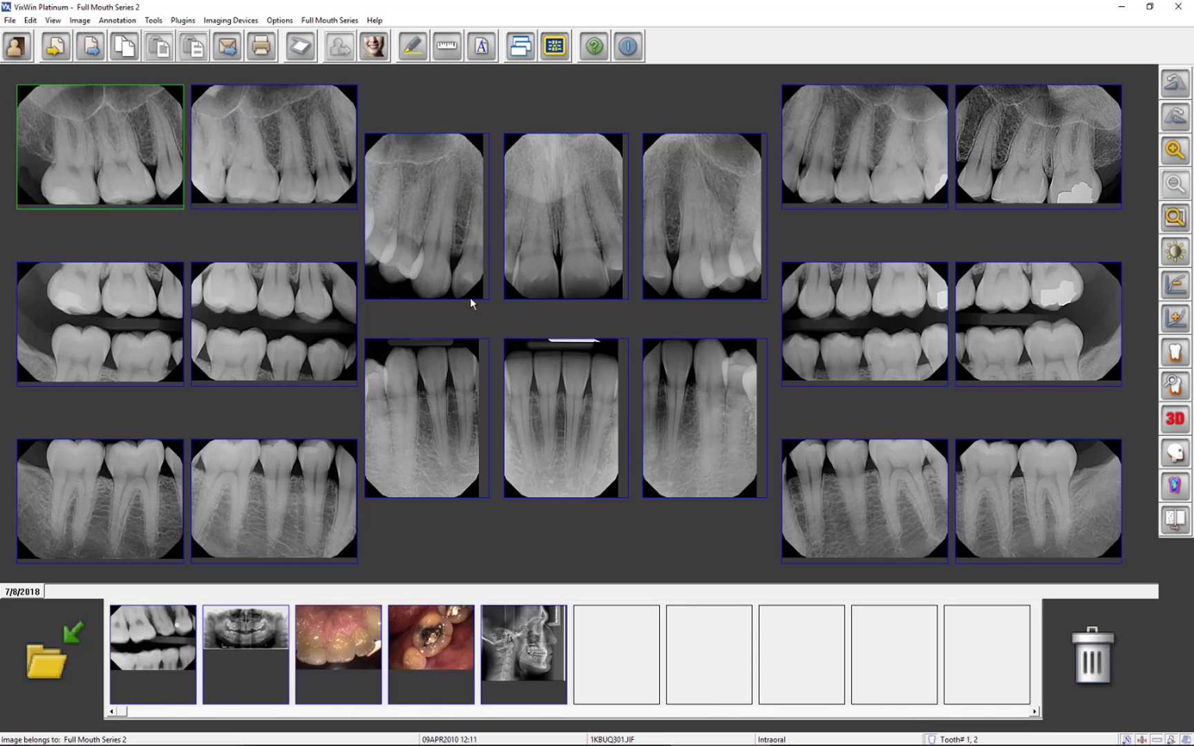
Open Magnify from the lower incisor X-ray's menu and examine the first X-ray in Equalize mode.
{"action": "right_click", "coordinate": [454, 438]}
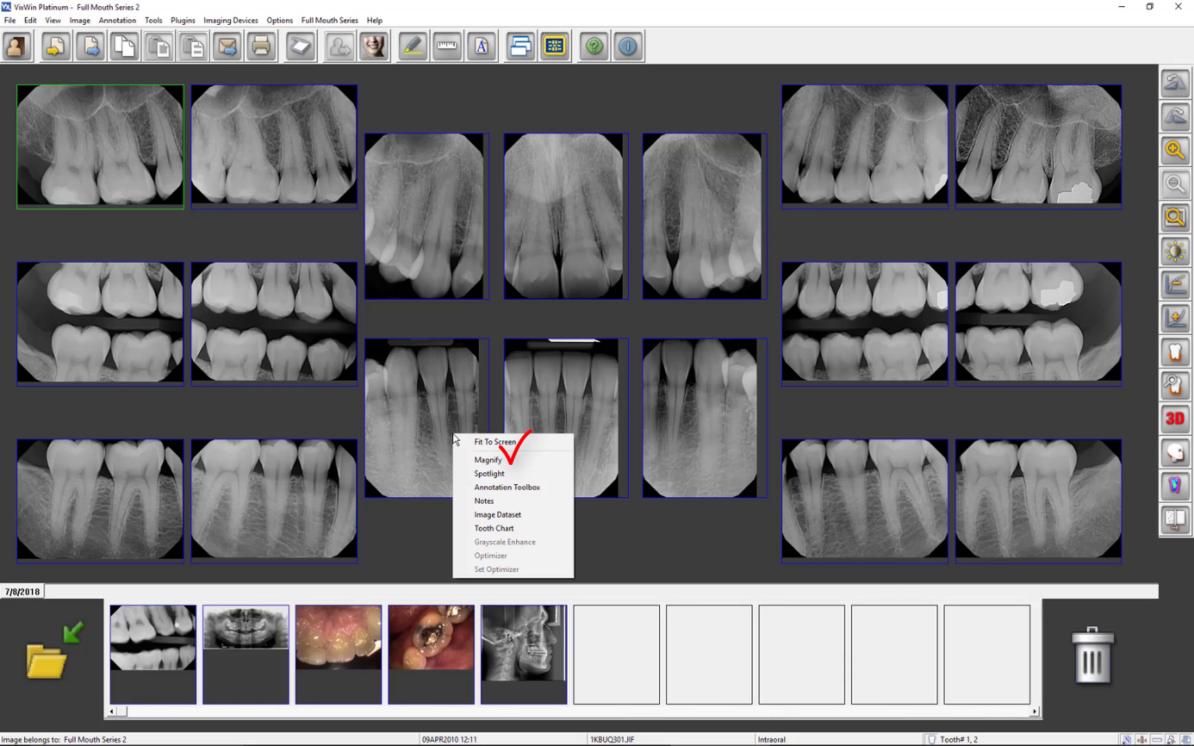
{"action": "left_click", "coordinate": [487, 460]}
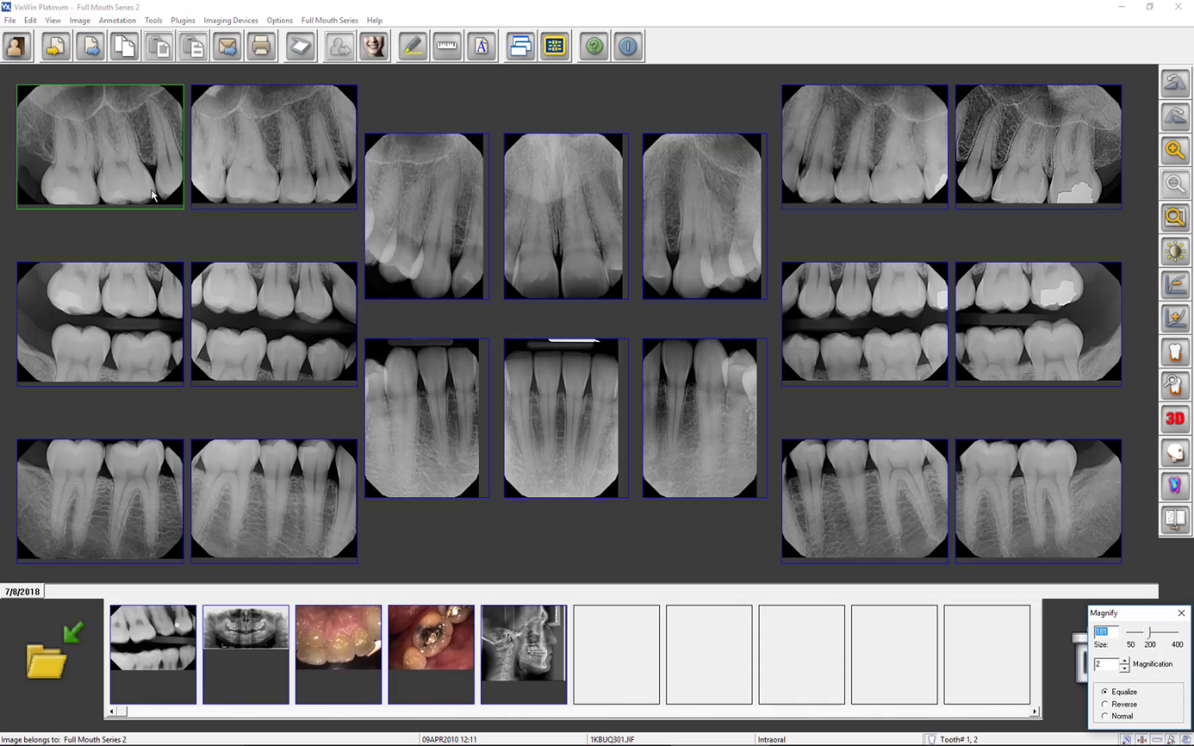
{"action": "left_click_drag", "start_coordinate": [152, 196], "coordinate": [121, 184]}
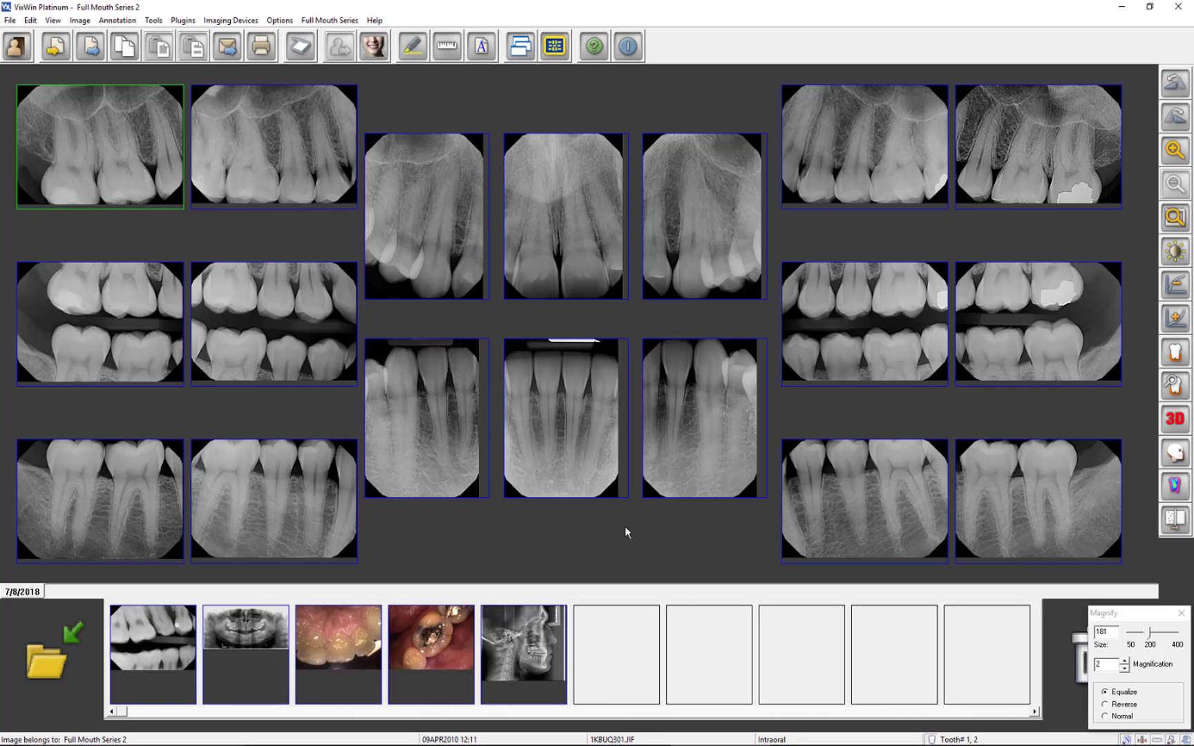
Examine the first X-ray magnified in Reverse, then Normal mode, and close the Magnify panel.
{"action": "left_click", "coordinate": [1106, 704]}
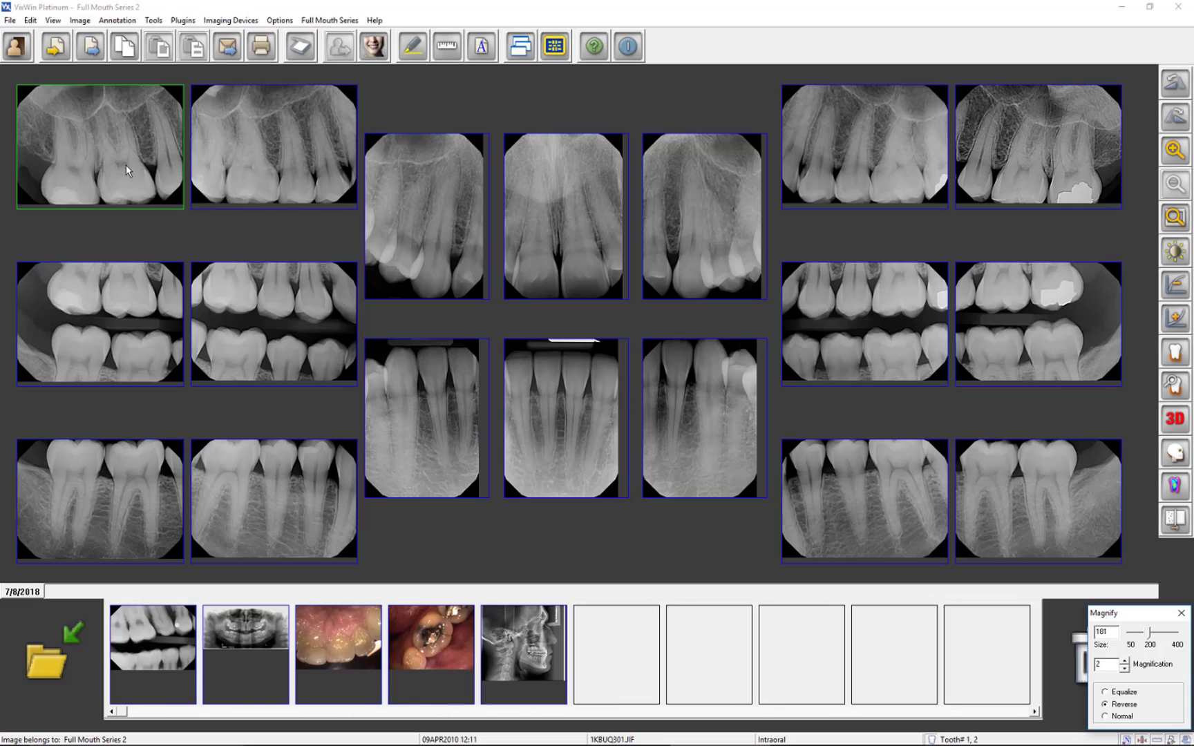
{"action": "left_click_drag", "start_coordinate": [105, 174], "coordinate": [130, 179]}
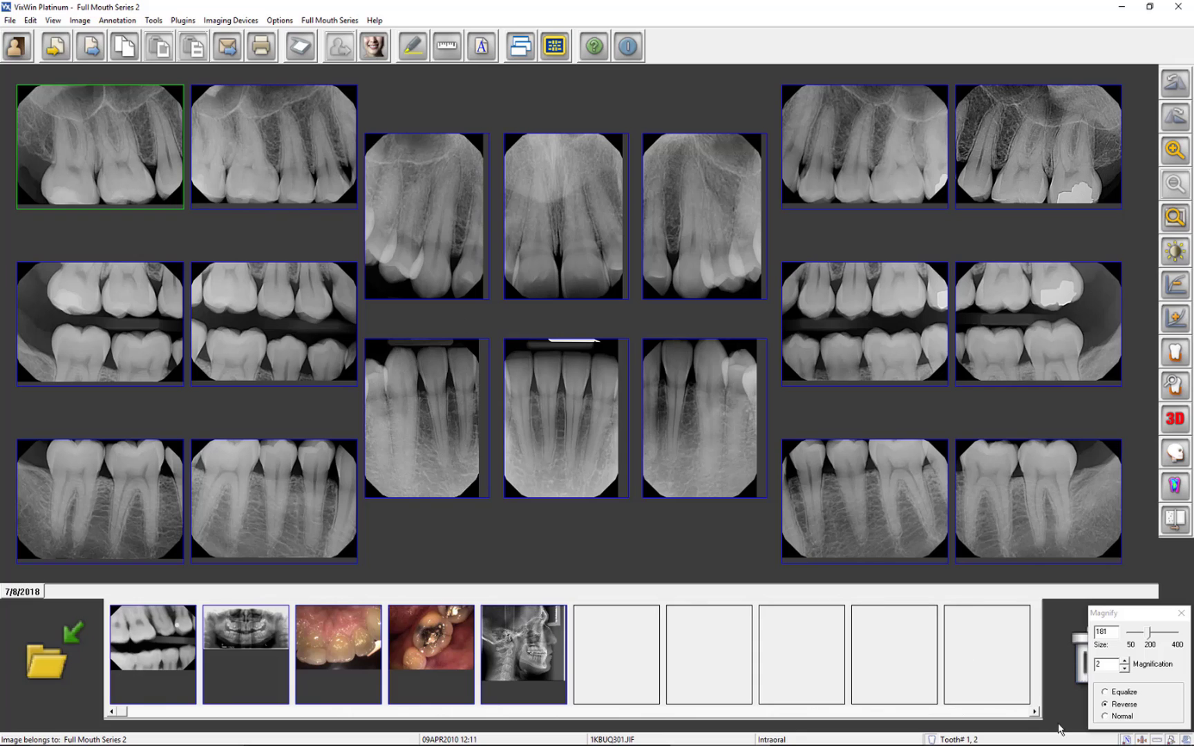
{"action": "left_click", "coordinate": [1104, 717]}
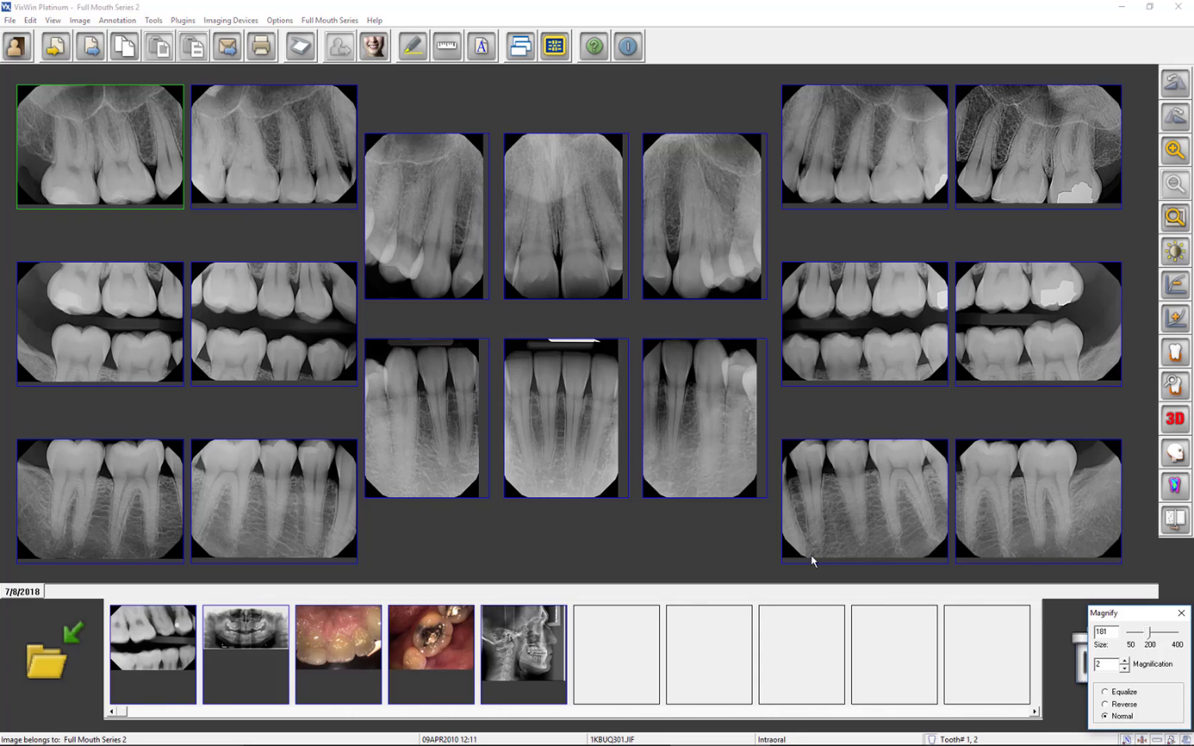
{"action": "left_click_drag", "start_coordinate": [143, 137], "coordinate": [130, 181]}
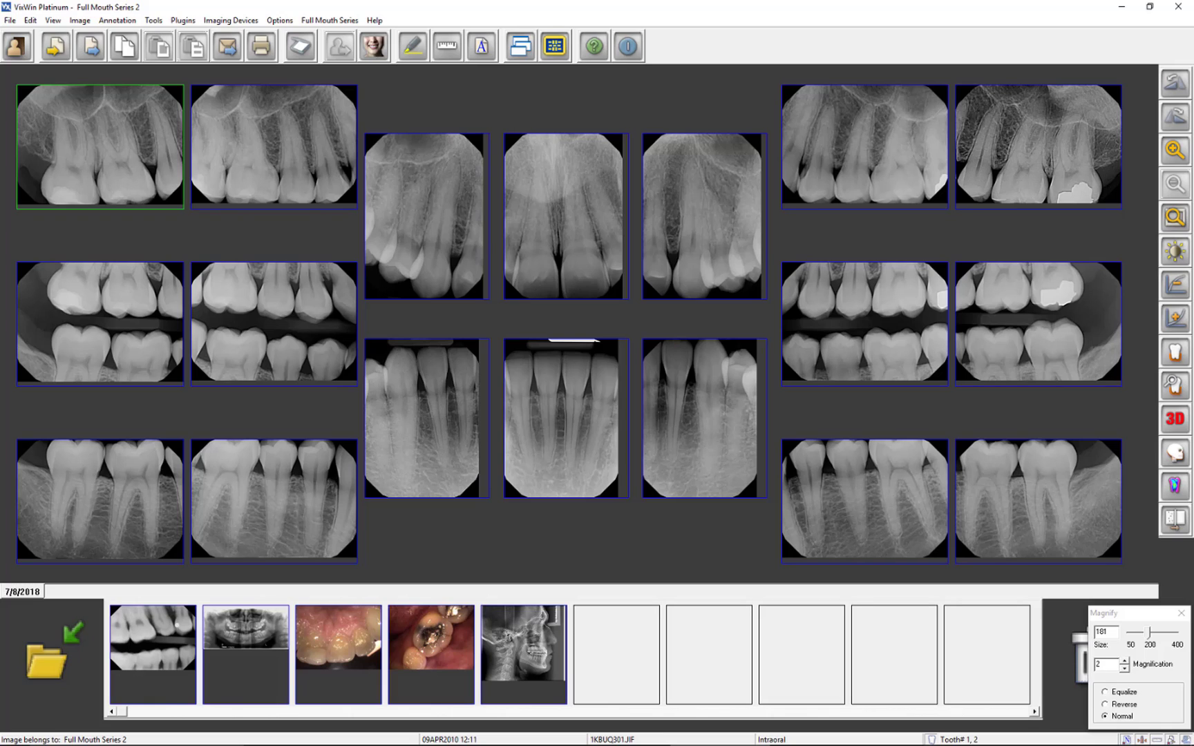
{"action": "left_click", "coordinate": [412, 47]}
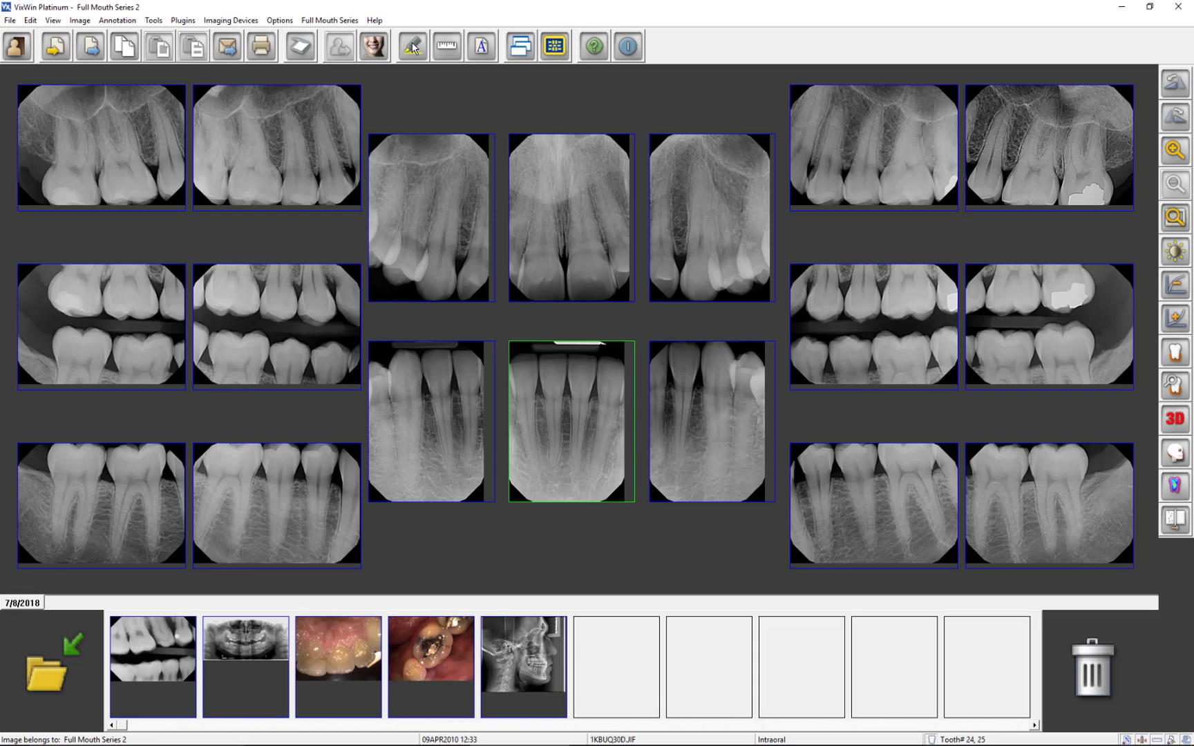
Apply a transparent yellow isodensity overlay at interval 12 to the lower-centre incisor X-ray.
{"action": "left_click", "coordinate": [413, 47]}
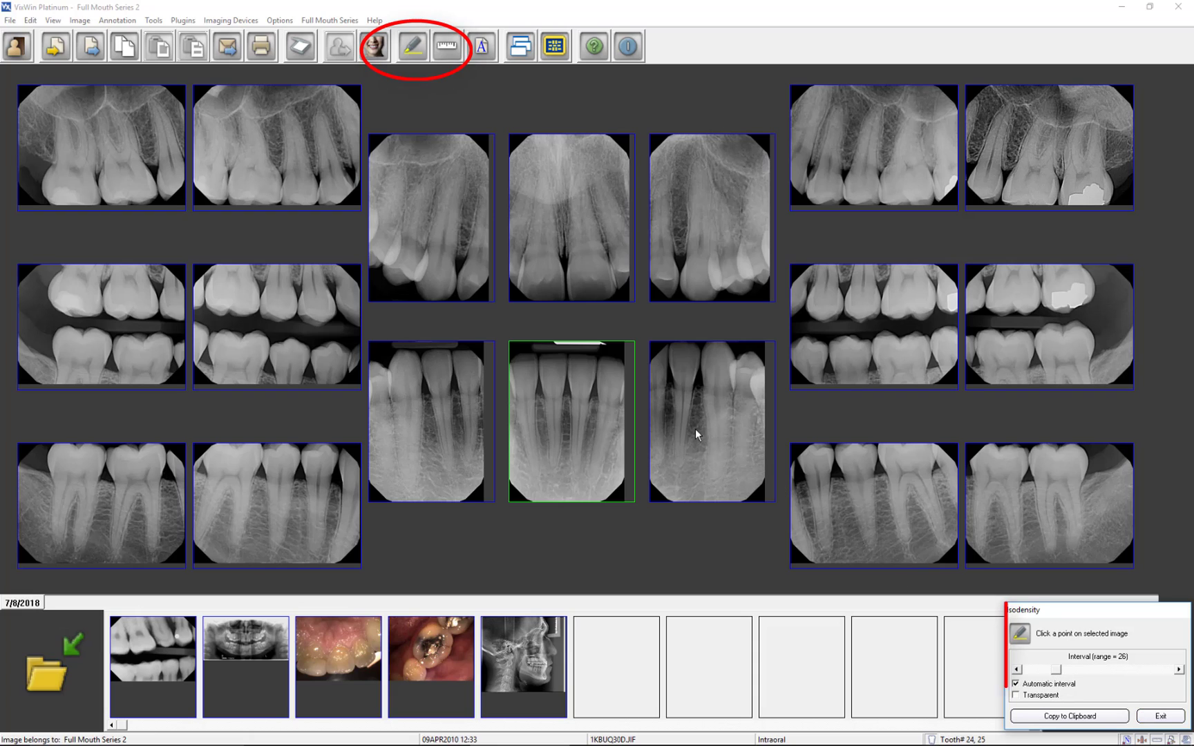
{"action": "left_click", "coordinate": [611, 430]}
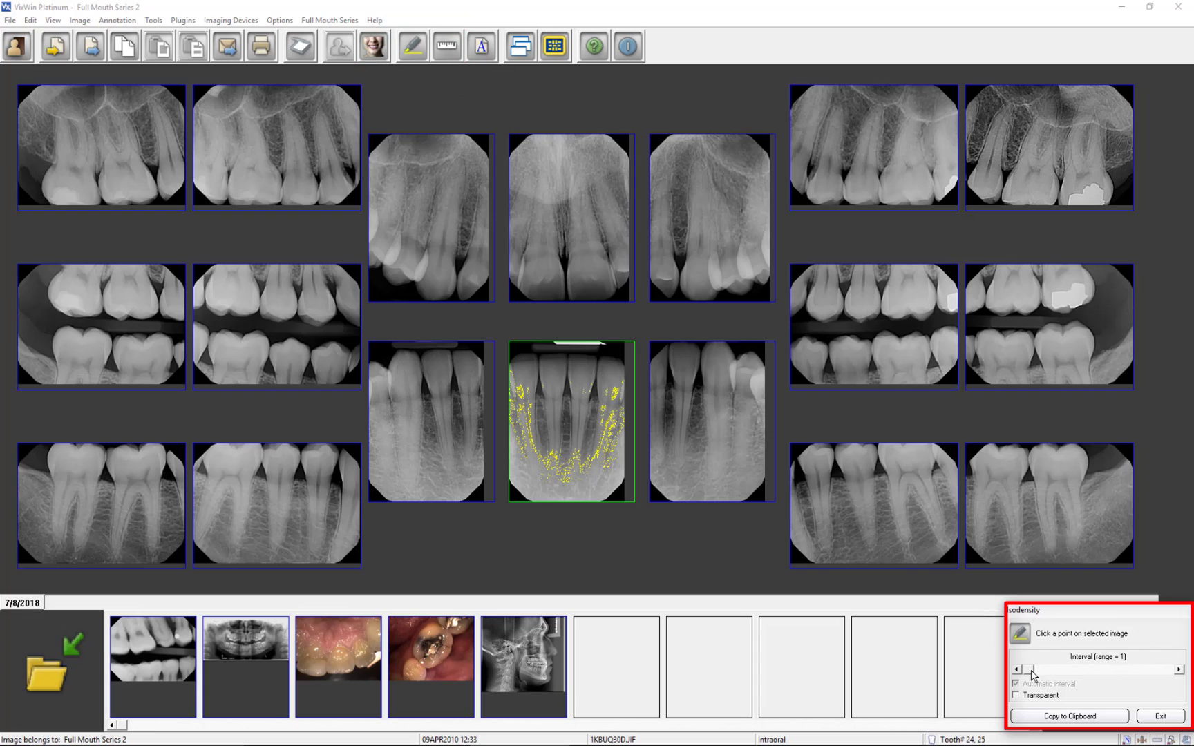
{"action": "mouse_move", "coordinate": [1030, 669]}
{"action": "left_mouse_down"}
{"action": "mouse_move", "coordinate": [1068, 675]}
{"action": "mouse_move", "coordinate": [1041, 675]}
{"action": "mouse_move", "coordinate": [1051, 671]}
{"action": "left_mouse_up"}
{"action": "left_click", "coordinate": [1016, 695]}
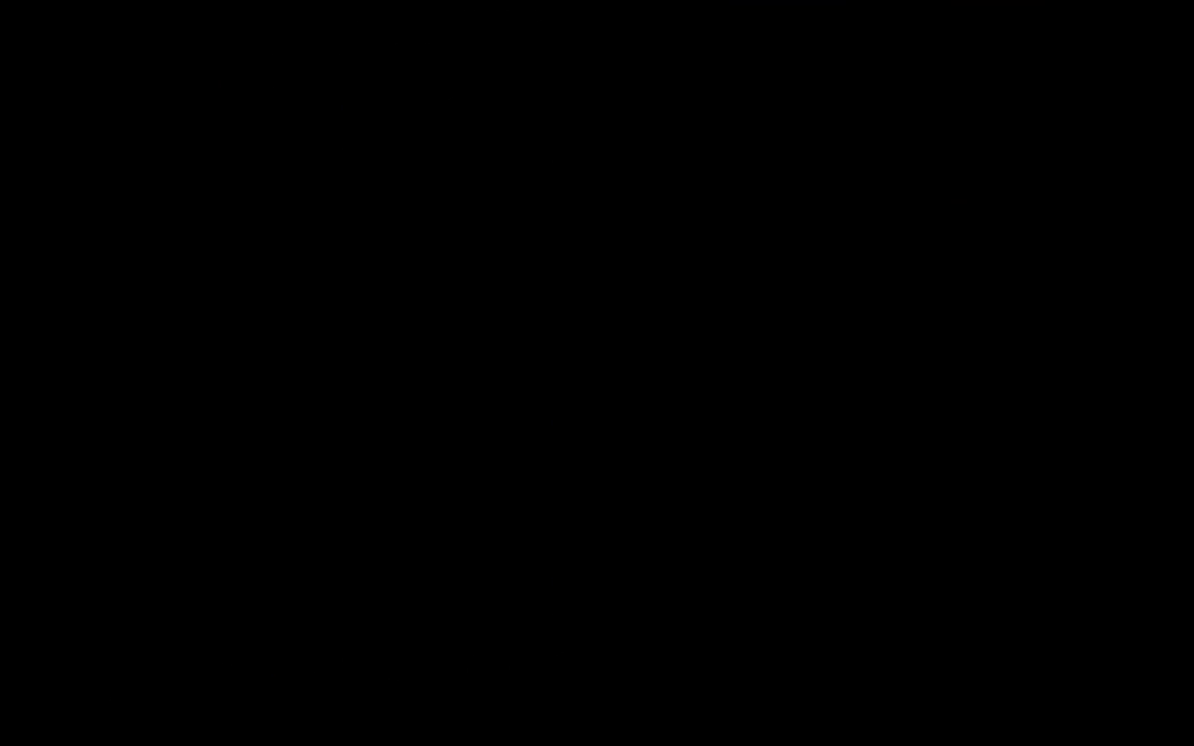